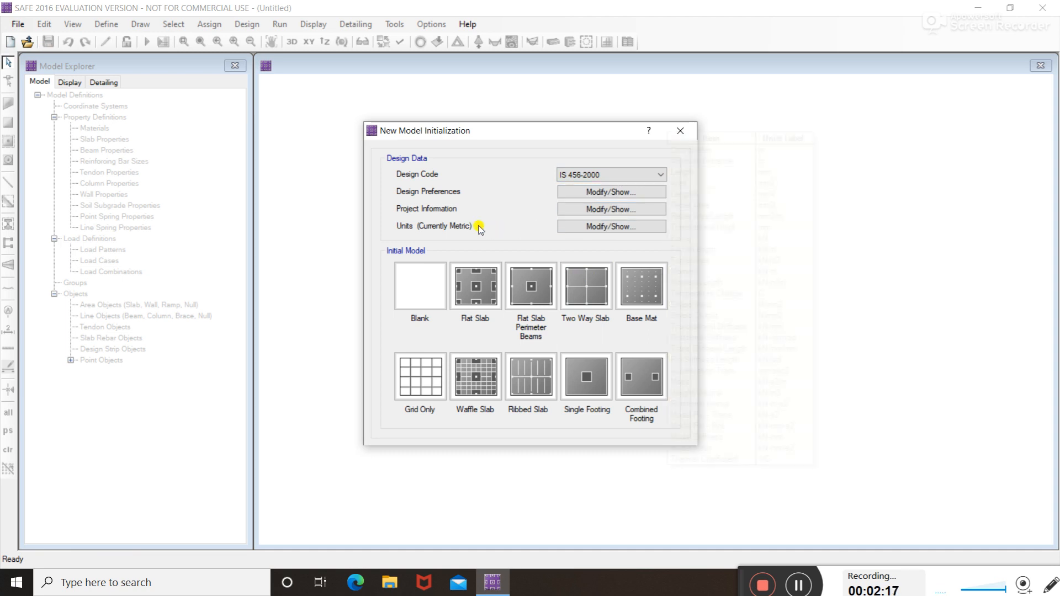
Set the slab reinforcement's top and bottom clear cover to 50 mm in the design preferences
{"action": "left_click", "coordinate": [611, 193]}
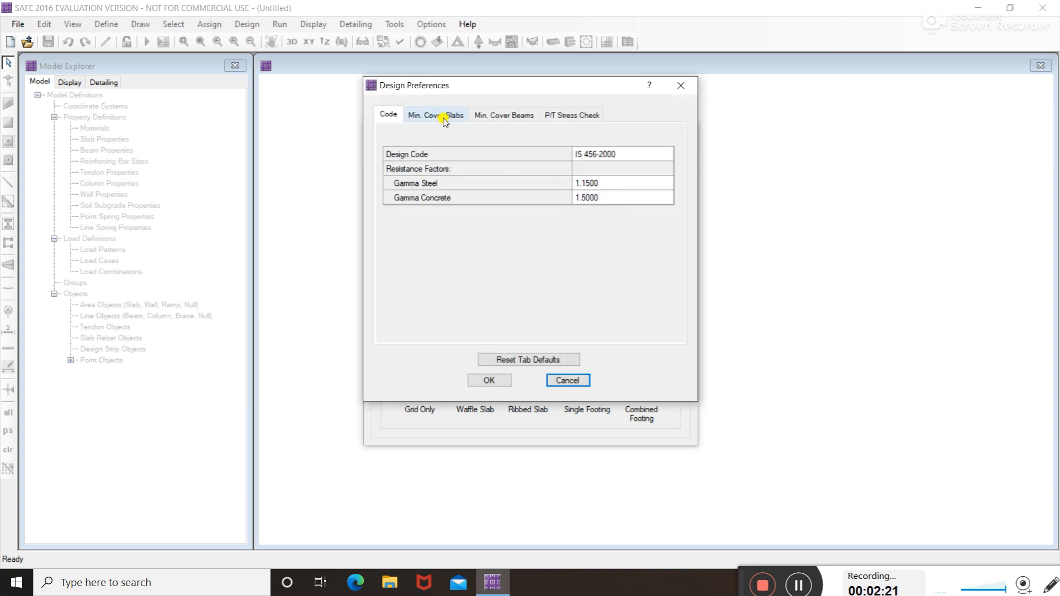
{"action": "left_click", "coordinate": [444, 116]}
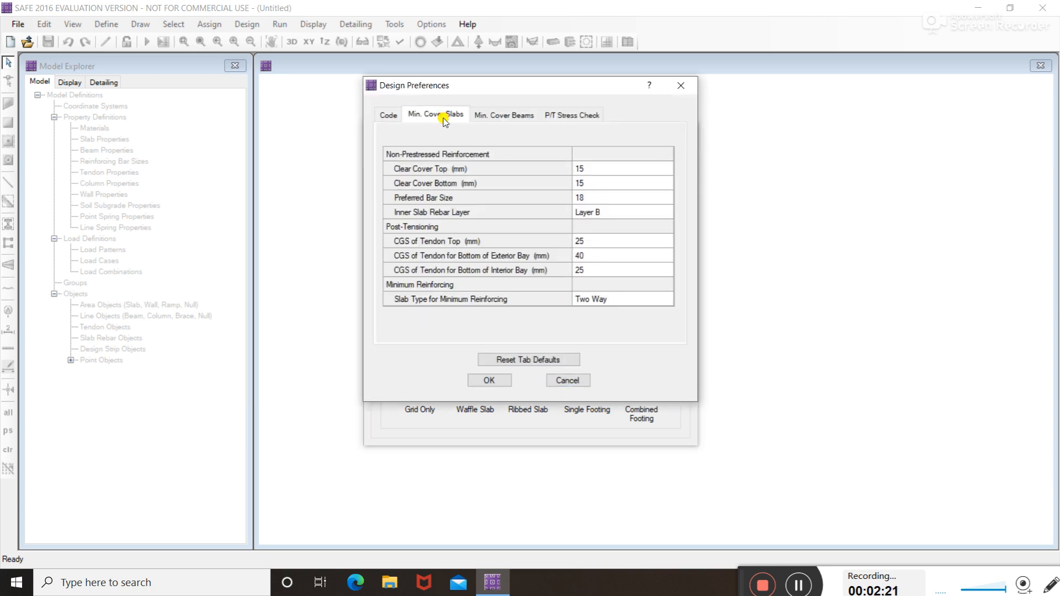
{"action": "left_click", "coordinate": [588, 169]}
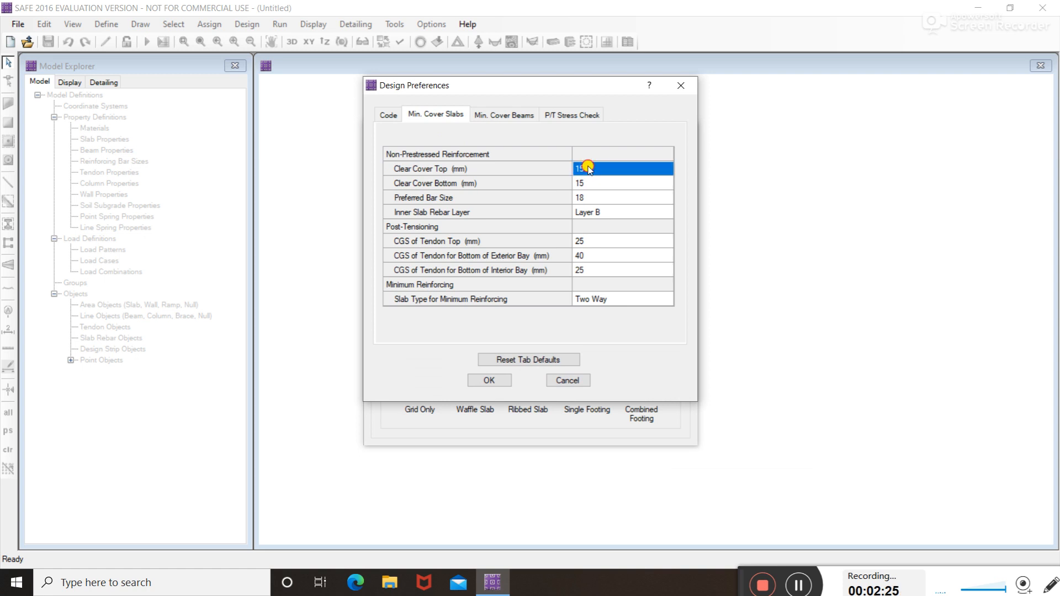
{"action": "left_click", "coordinate": [589, 169]}
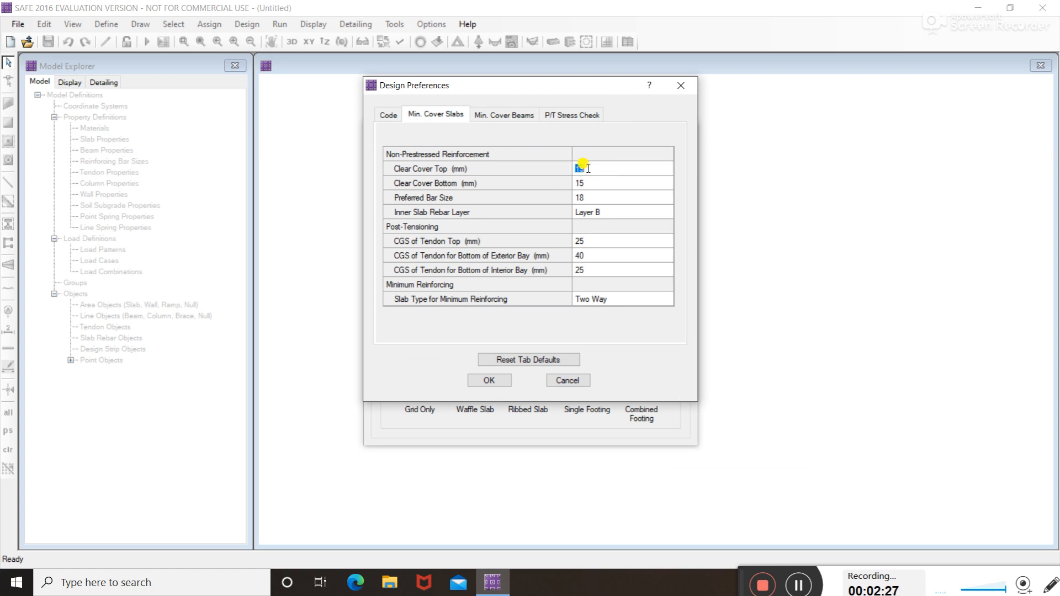
{"action": "type", "text": "50"}
{"action": "left_click", "coordinate": [597, 182]}
{"action": "left_click", "coordinate": [598, 182]}
{"action": "type", "text": "5"}
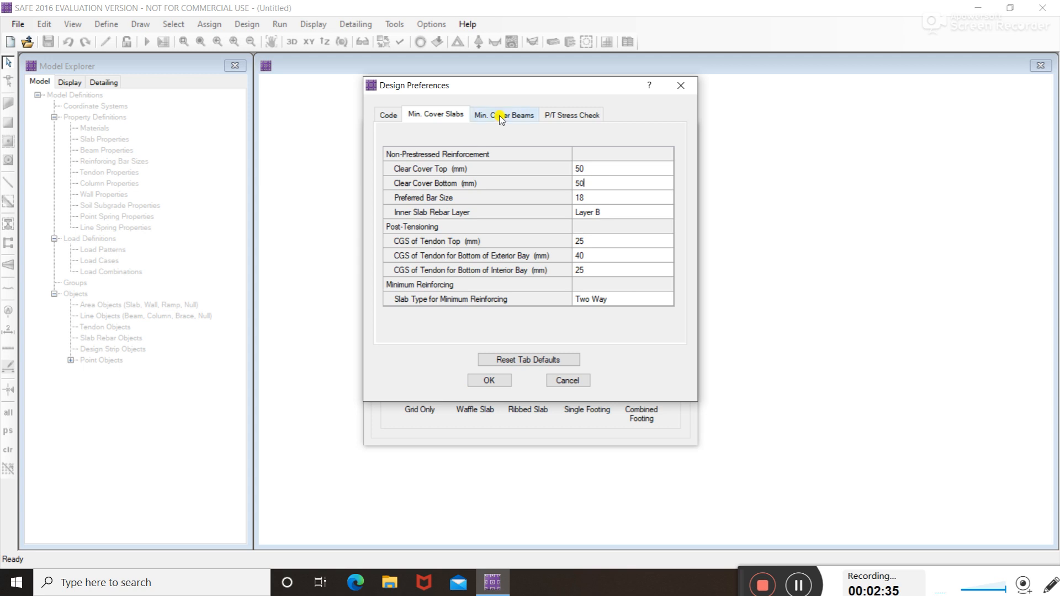
Set the slabs' preferred bar size to 28, review the beam cover and P/T stress settings, and accept the design preferences
{"action": "left_click", "coordinate": [592, 199]}
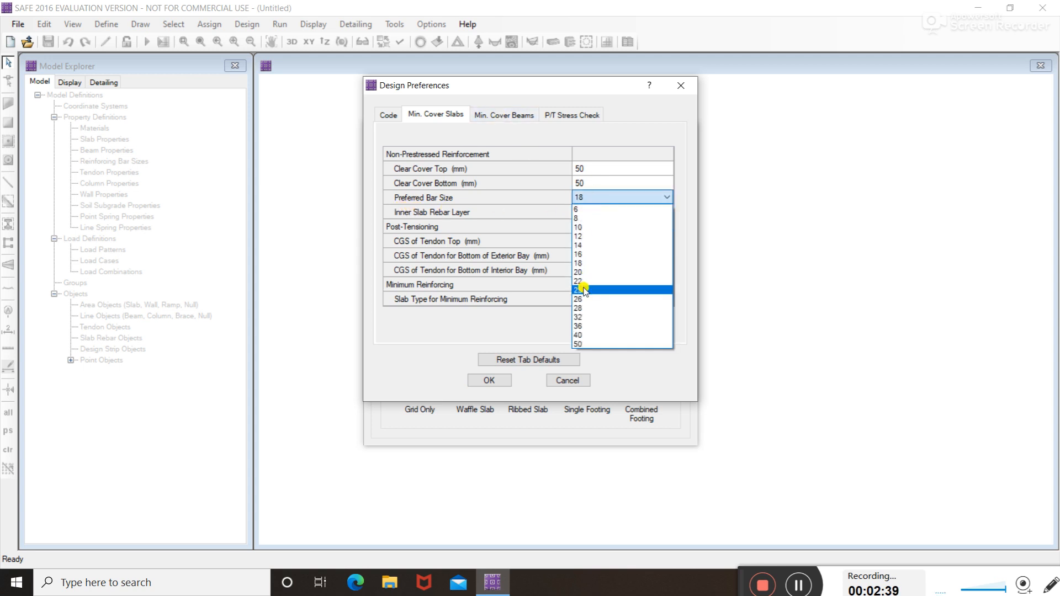
{"action": "left_click", "coordinate": [583, 308]}
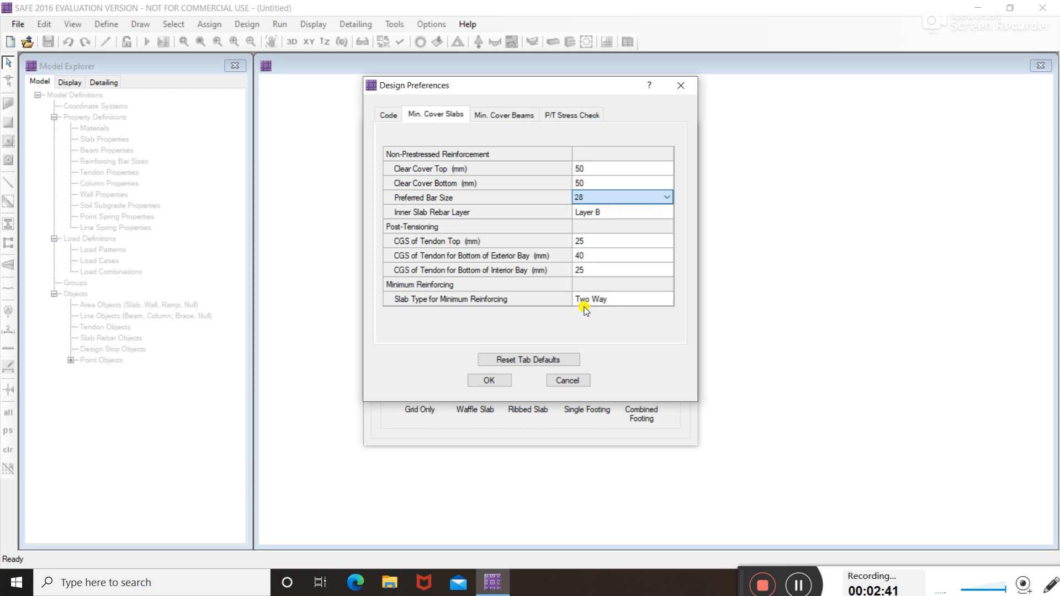
{"action": "left_click", "coordinate": [485, 123]}
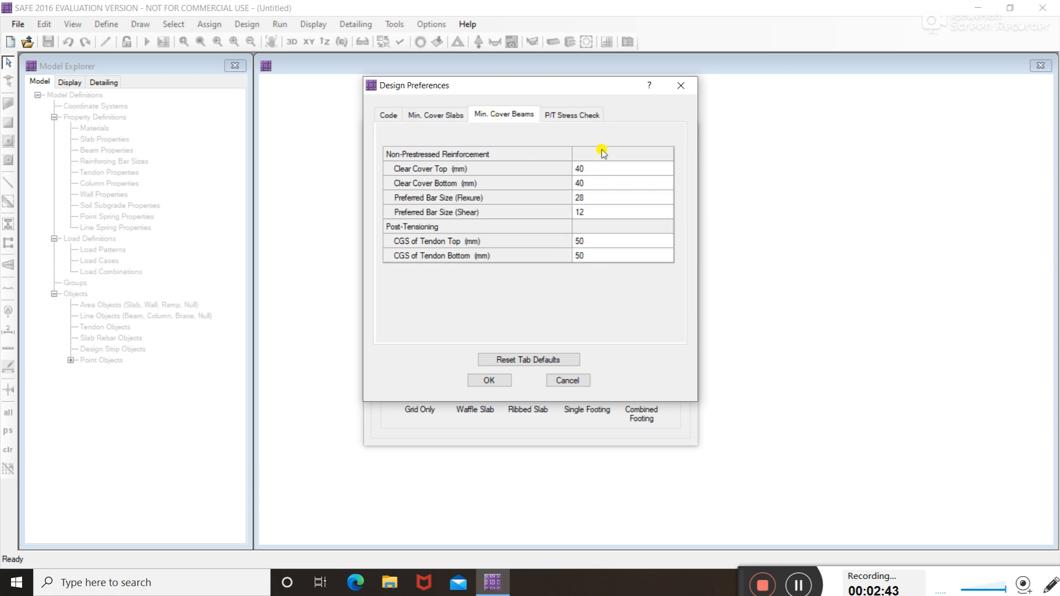
{"action": "left_click", "coordinate": [575, 114]}
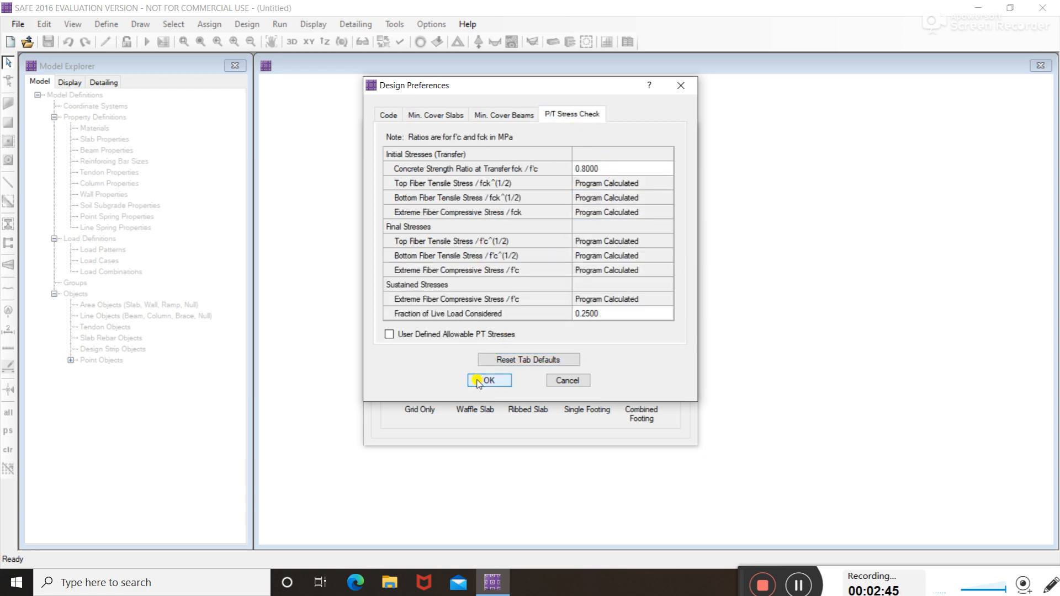
{"action": "left_click", "coordinate": [478, 381]}
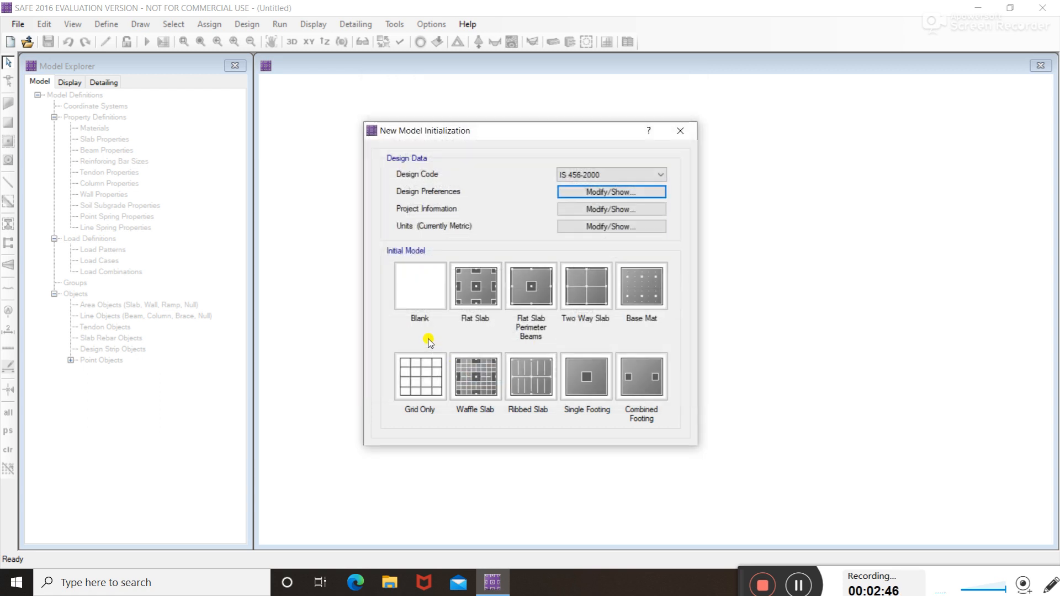
Create a grid-only model with 19 grid lines in both X and Y, spaced 1 m apart
{"action": "left_click", "coordinate": [424, 375]}
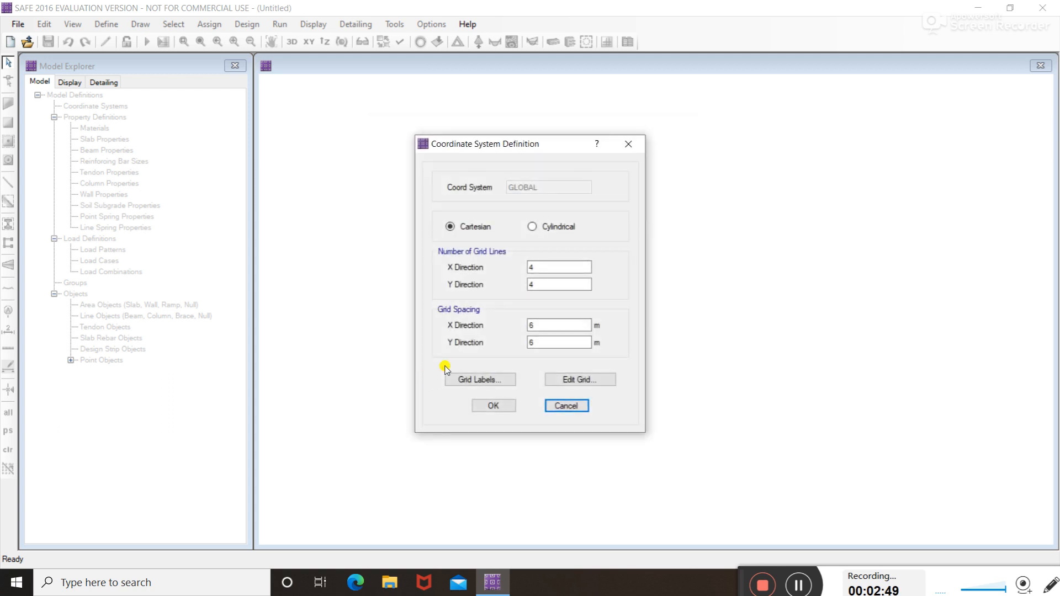
{"action": "left_click", "coordinate": [560, 267]}
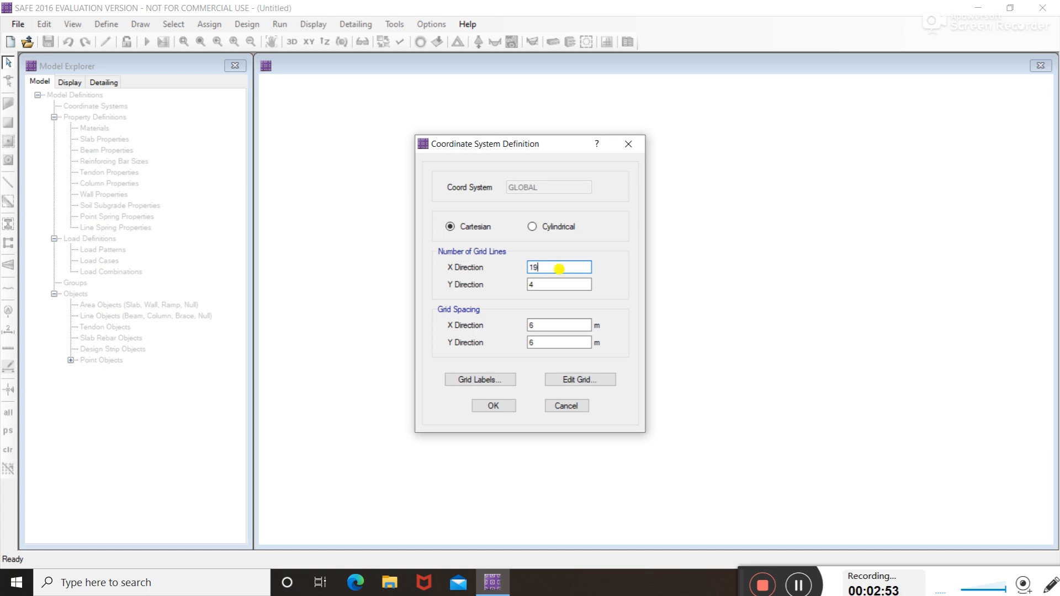
{"action": "left_click", "coordinate": [560, 285]}
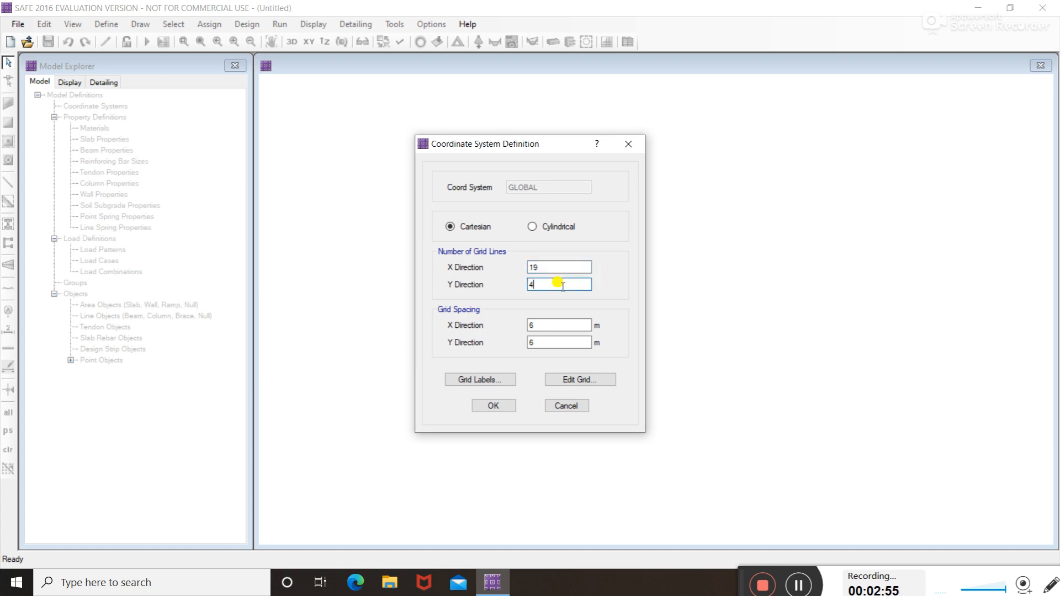
{"action": "type", "text": "19"}
{"action": "left_click", "coordinate": [540, 324]}
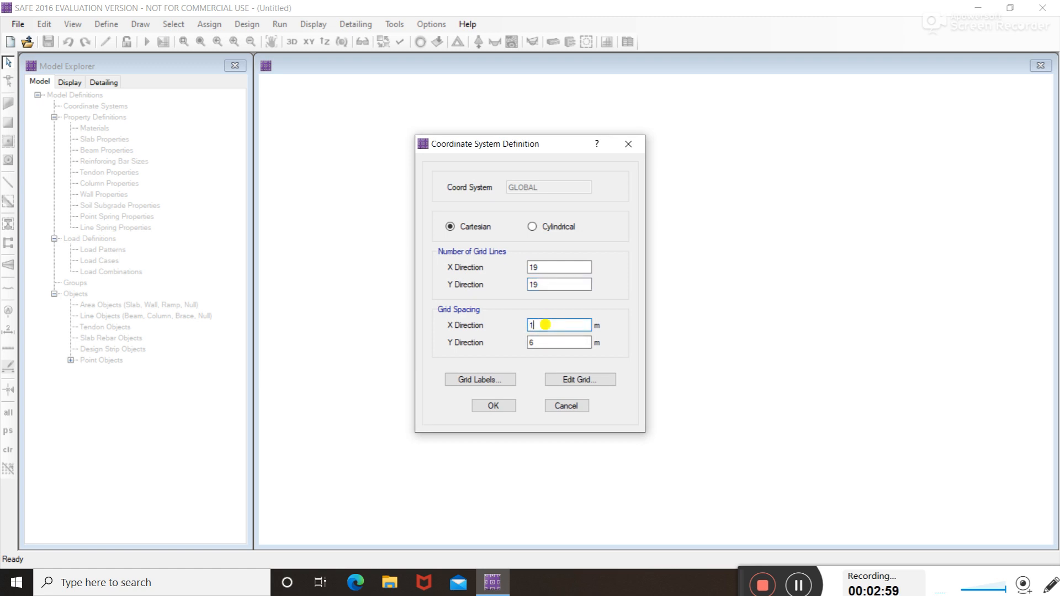
{"action": "left_click", "coordinate": [544, 342]}
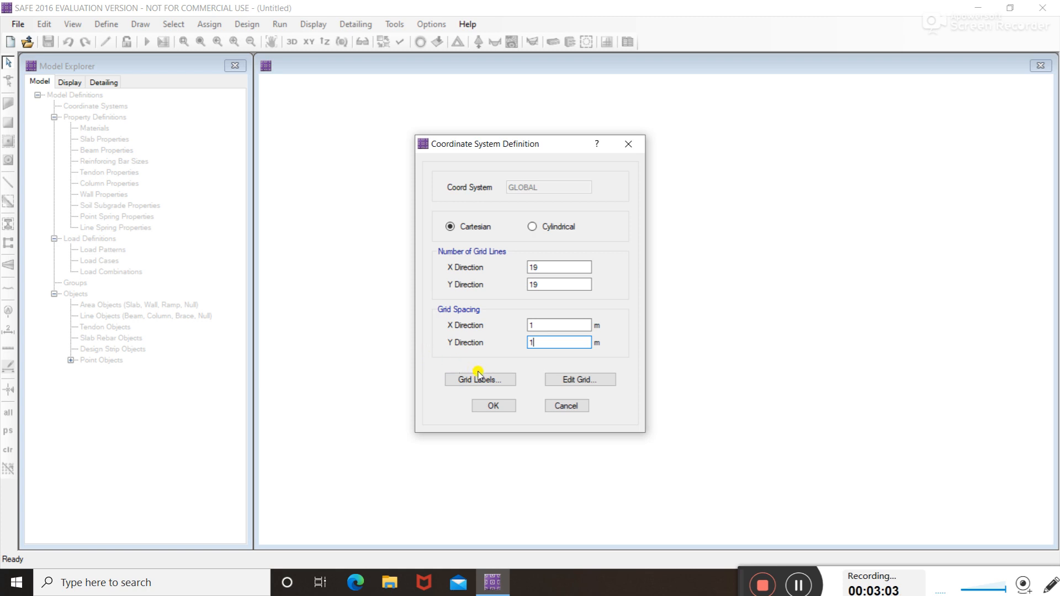
{"action": "left_click", "coordinate": [485, 405]}
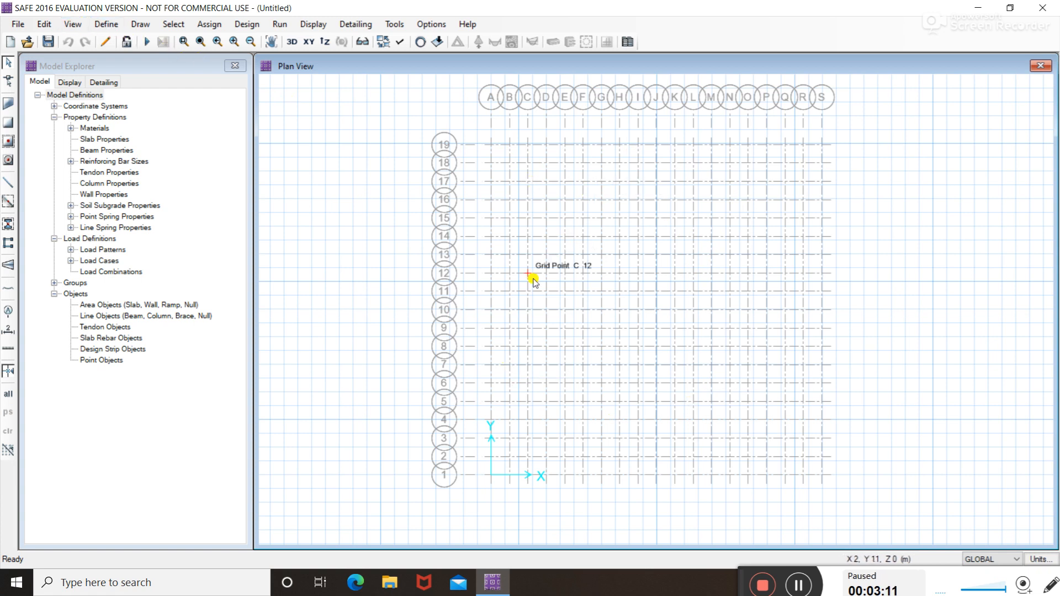
Add a new material named M 40 with Concrete as its material type
{"action": "left_click", "coordinate": [106, 25]}
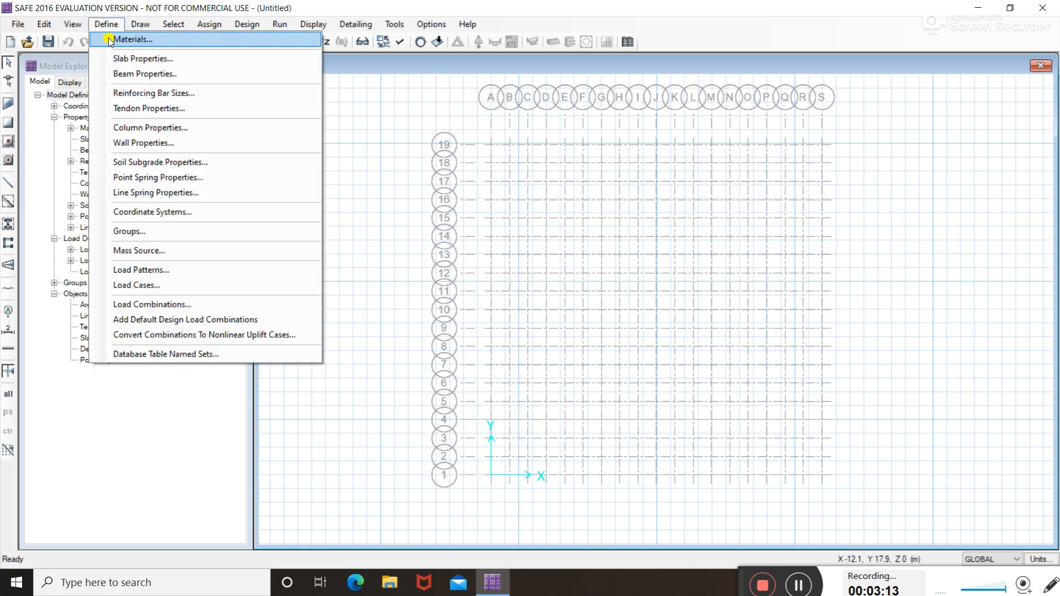
{"action": "left_click", "coordinate": [110, 40]}
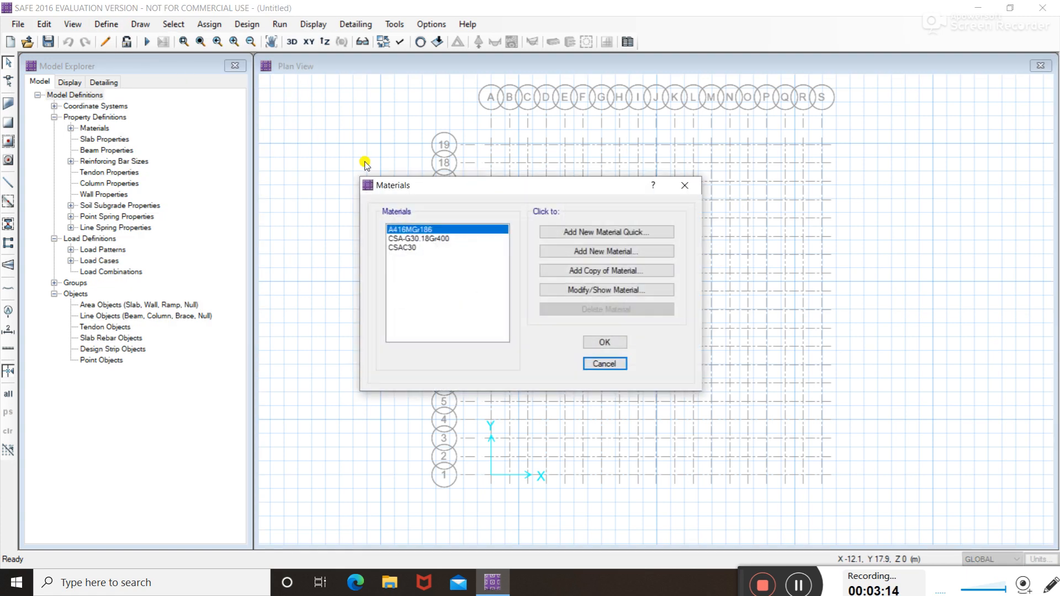
{"action": "left_click", "coordinate": [571, 248]}
{"action": "left_click", "coordinate": [545, 117]}
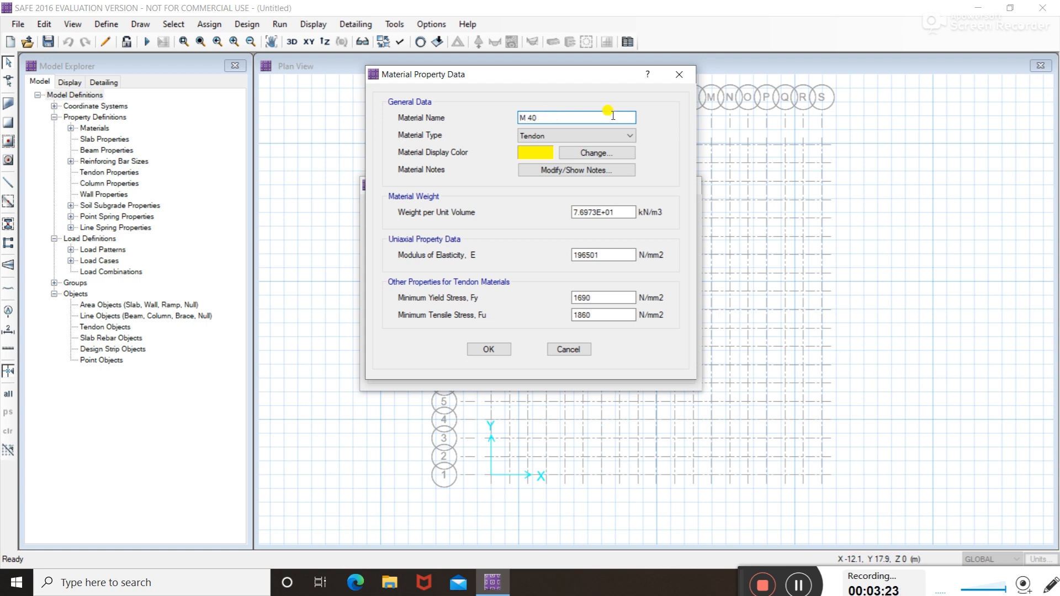
{"action": "left_click", "coordinate": [603, 135]}
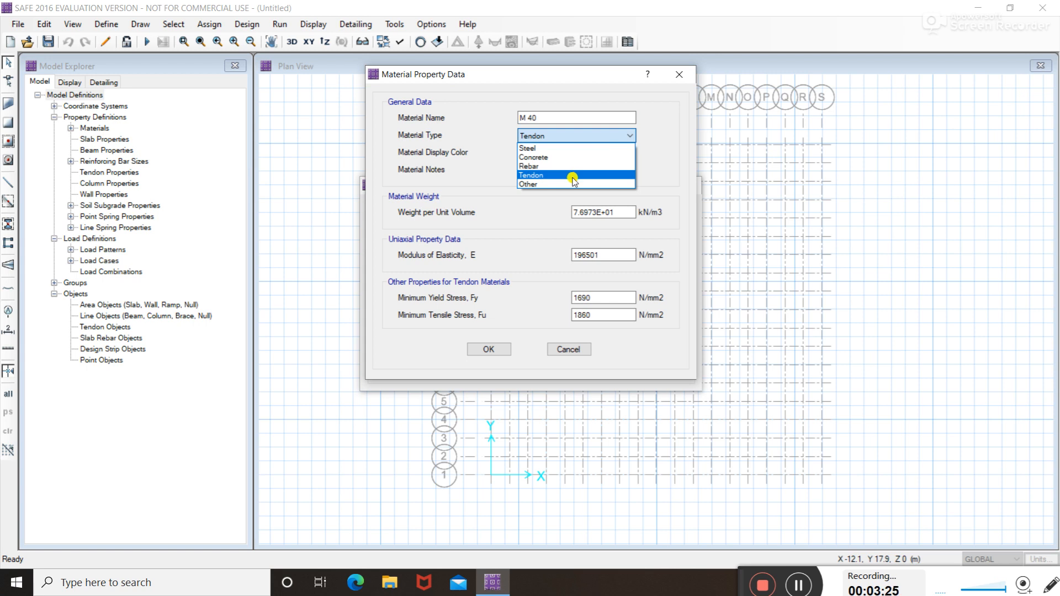
{"action": "left_click", "coordinate": [574, 157]}
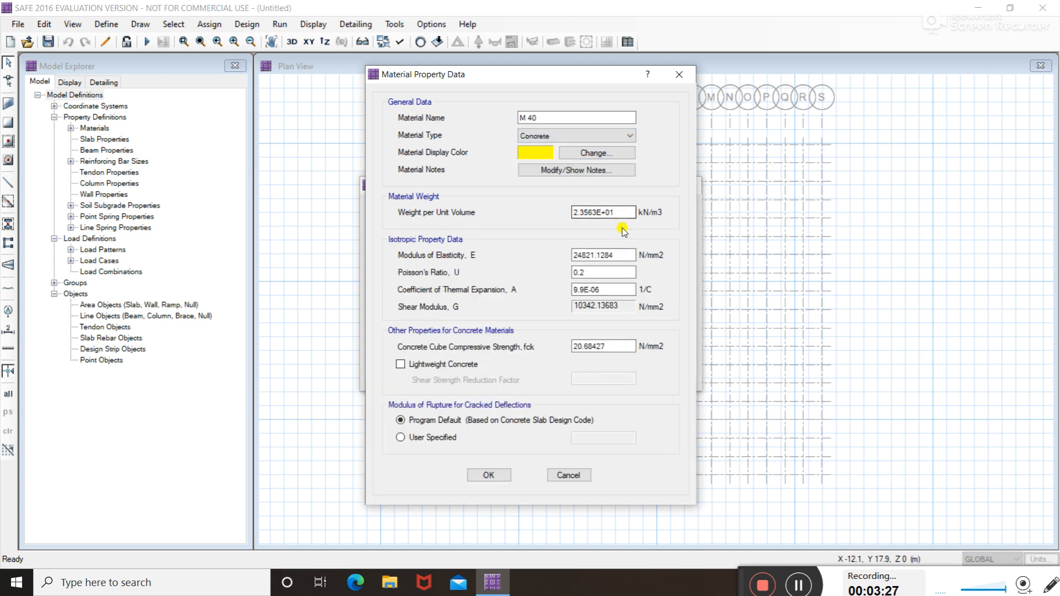
Give M 40 a unit weight of 25 kN/m3, elastic modulus 31622.7 N/mm2, thermal expansion 5.5E-06 and cube strength 40 N/mm2, and accept it
{"action": "left_click_drag", "start_coordinate": [629, 212], "coordinate": [530, 208]}
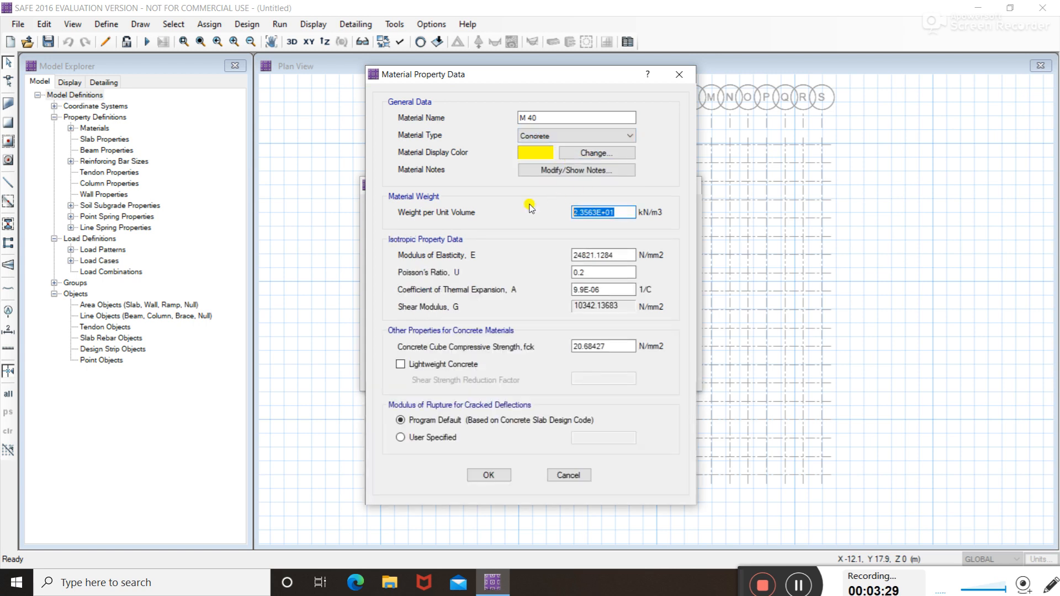
{"action": "key", "text": "BackSpace"}
{"action": "key", "text": "Return"}
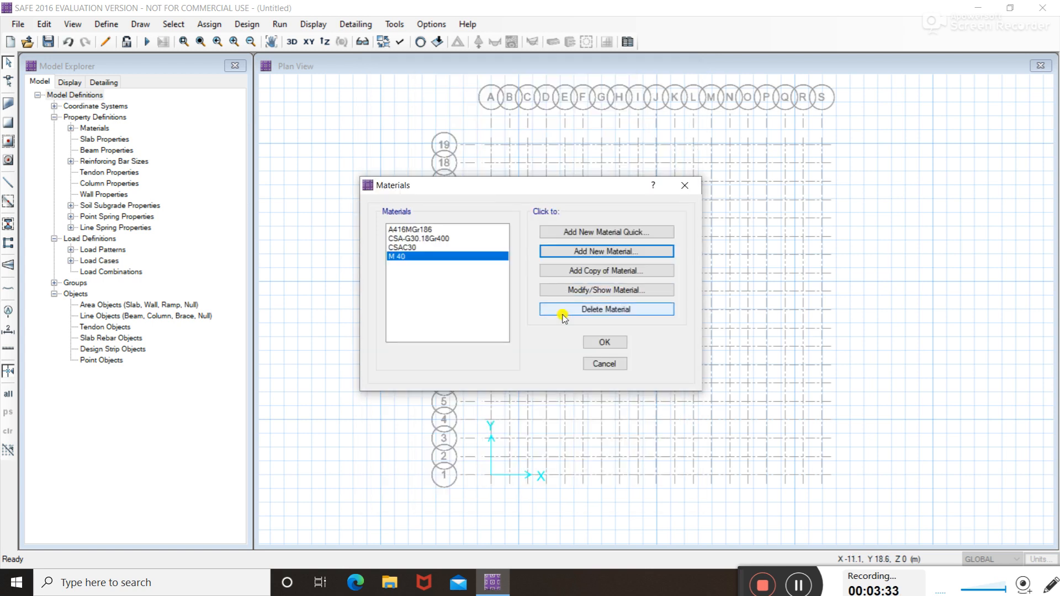
Add another new material of type Rebar and name it HYSD 500
{"action": "left_click", "coordinate": [601, 251]}
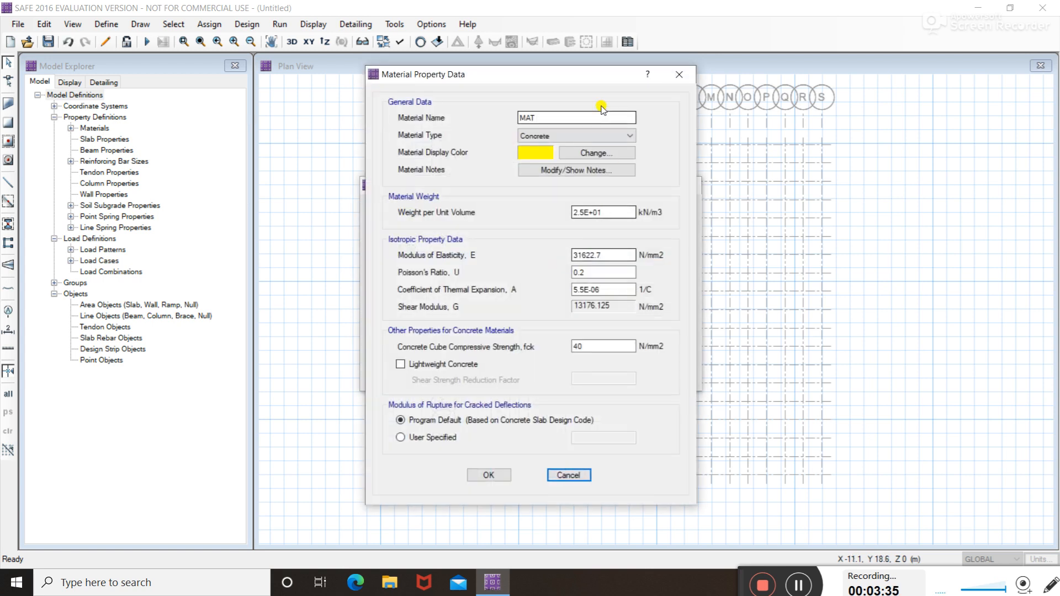
{"action": "left_click", "coordinate": [603, 135]}
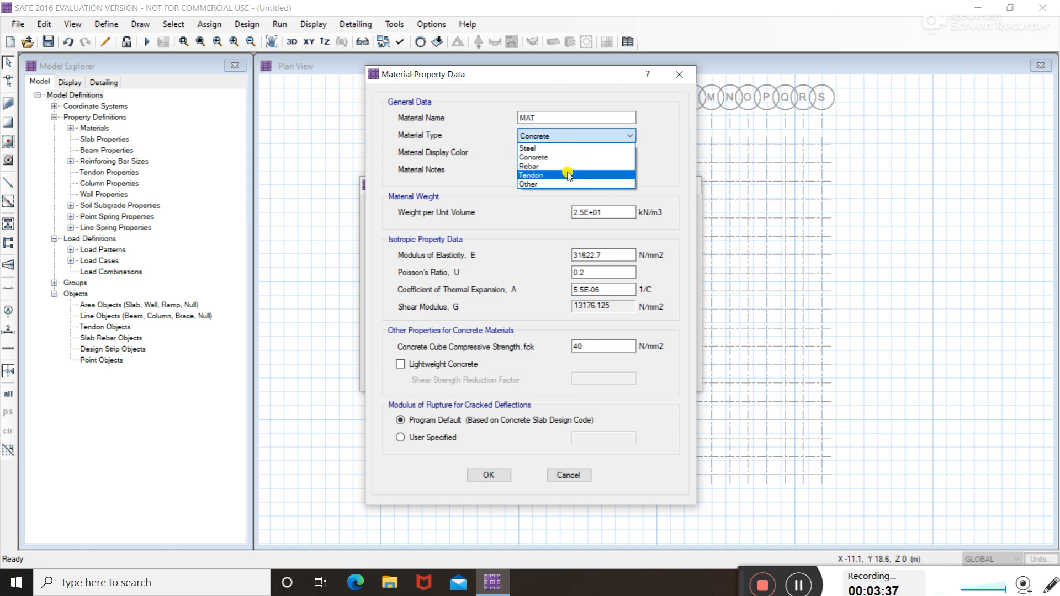
{"action": "left_click", "coordinate": [569, 160]}
{"action": "double_click", "coordinate": [578, 117]}
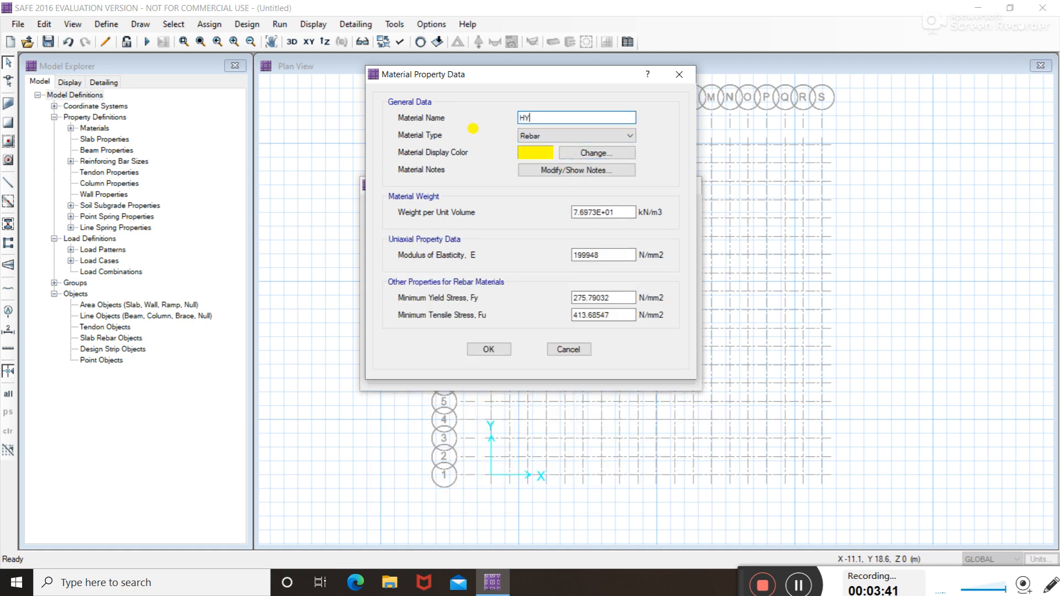
{"action": "type", "text": "HYSD 500"}
Set the HYSD 500 rebar's weight per unit volume to 77 kN/m3 and its modulus of elasticity to 200000 N/mm2
{"action": "left_click_drag", "start_coordinate": [610, 212], "coordinate": [559, 212]}
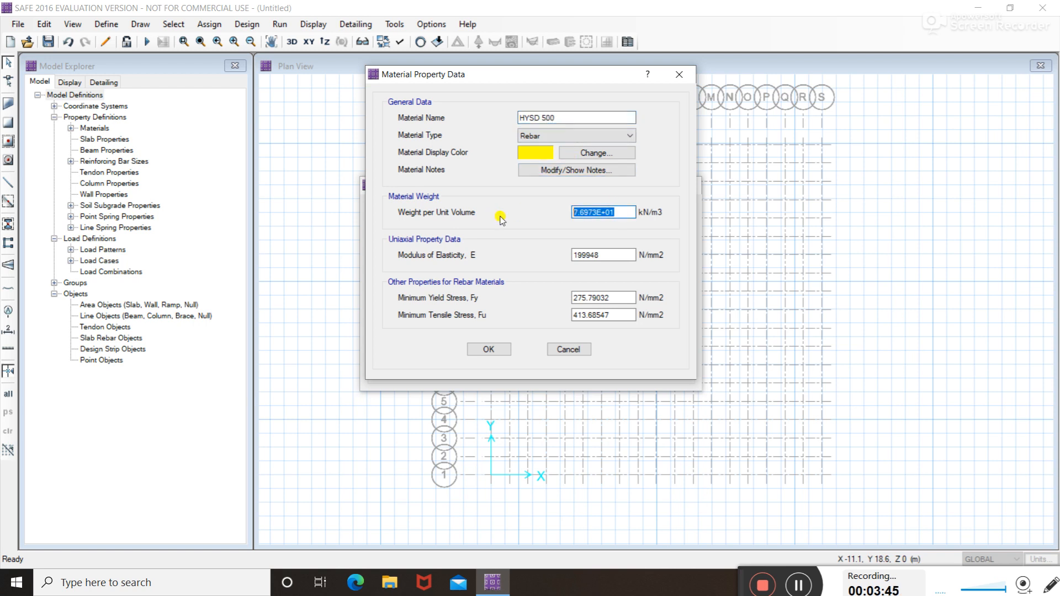
{"action": "key", "text": "BackSpace"}
{"action": "key", "text": "Tab"}
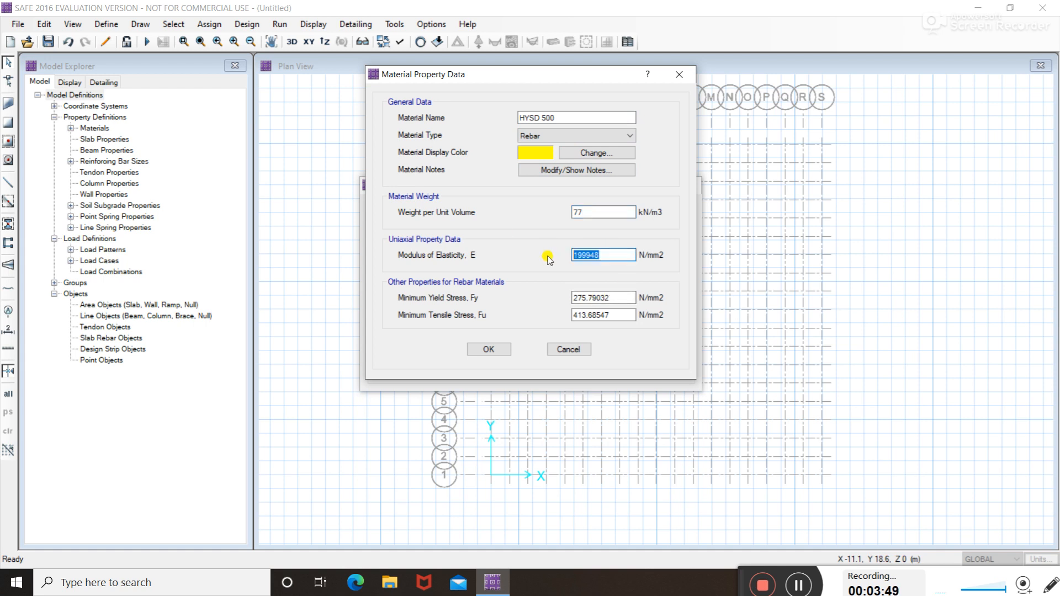
{"action": "key", "text": "BackSpace"}
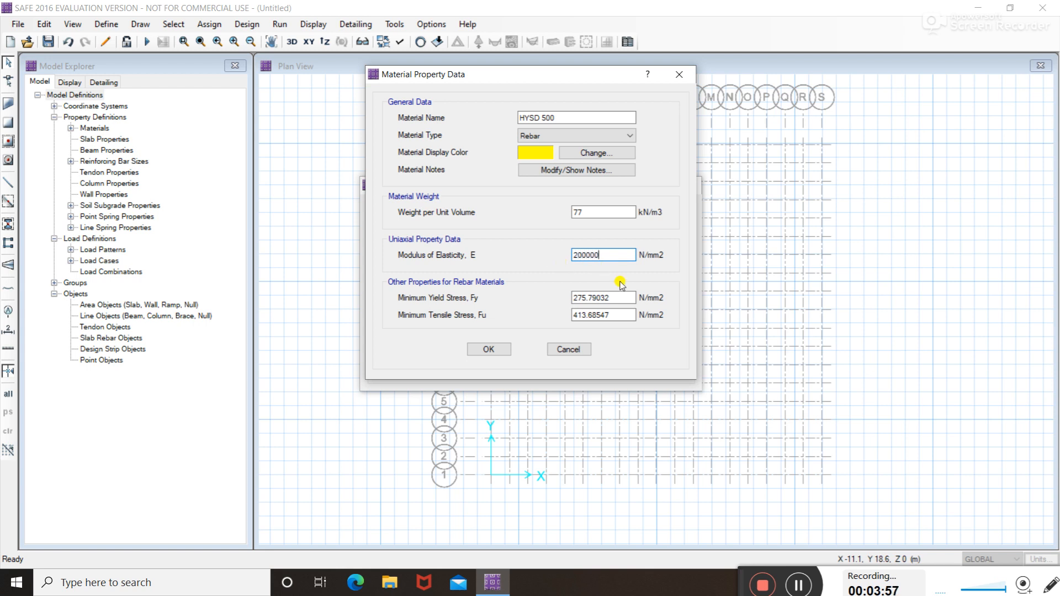
Set HYSD 500's minimum yield stress to 500 N/mm2, replace its minimum tensile stress, and accept the material definitions
{"action": "left_click_drag", "start_coordinate": [614, 298], "coordinate": [531, 299]}
{"action": "key", "text": "BackSpace"}
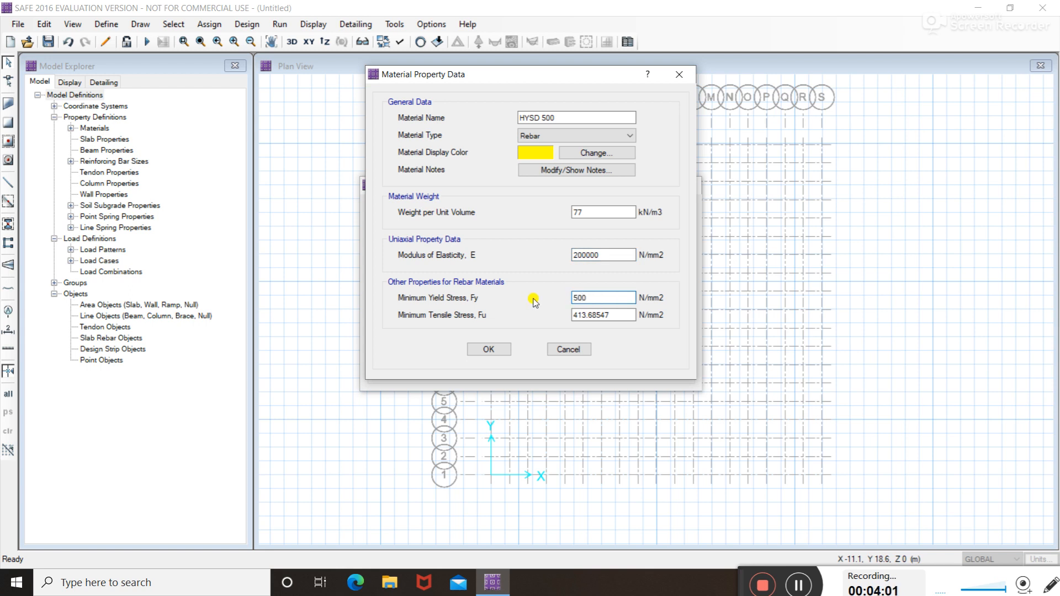
{"action": "left_click_drag", "start_coordinate": [636, 317], "coordinate": [531, 323]}
{"action": "key", "text": "BackSpace"}
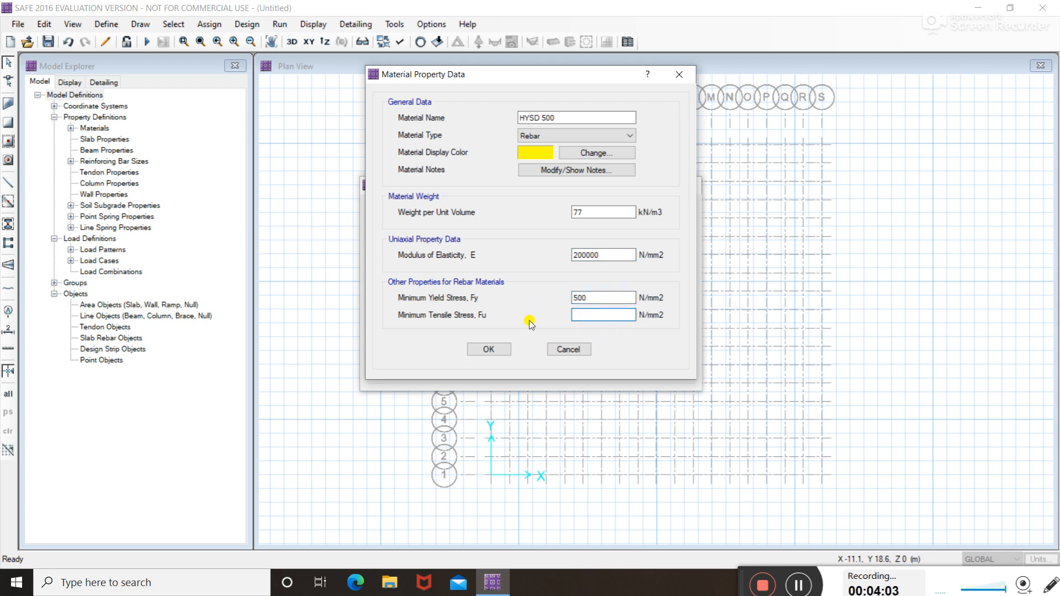
{"action": "left_click", "coordinate": [498, 344]}
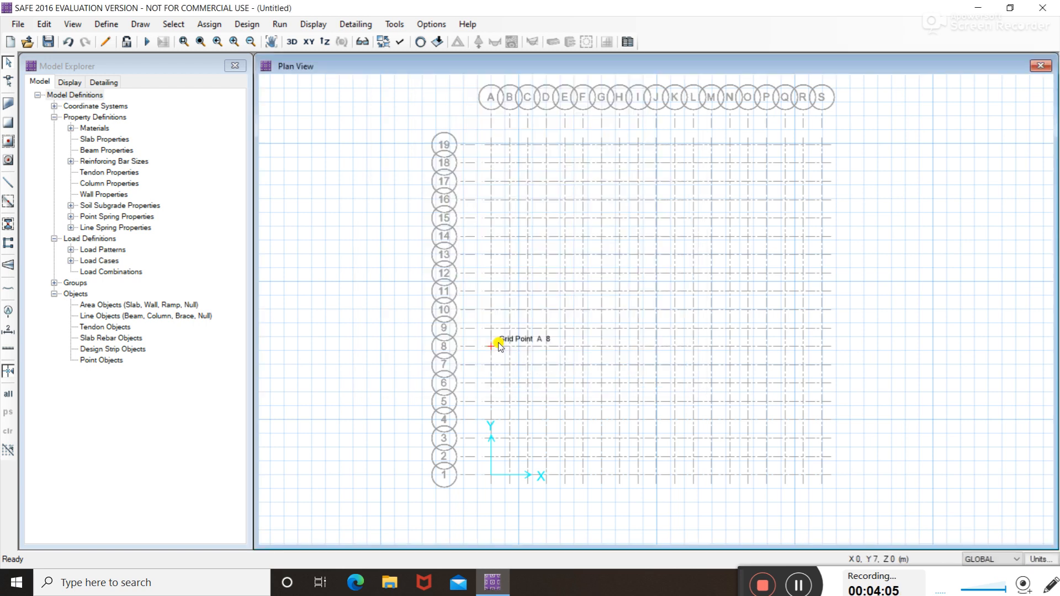
Add a new slab property named MAT FOOTINH and assign M 40 as its slab material
{"action": "left_click", "coordinate": [106, 24]}
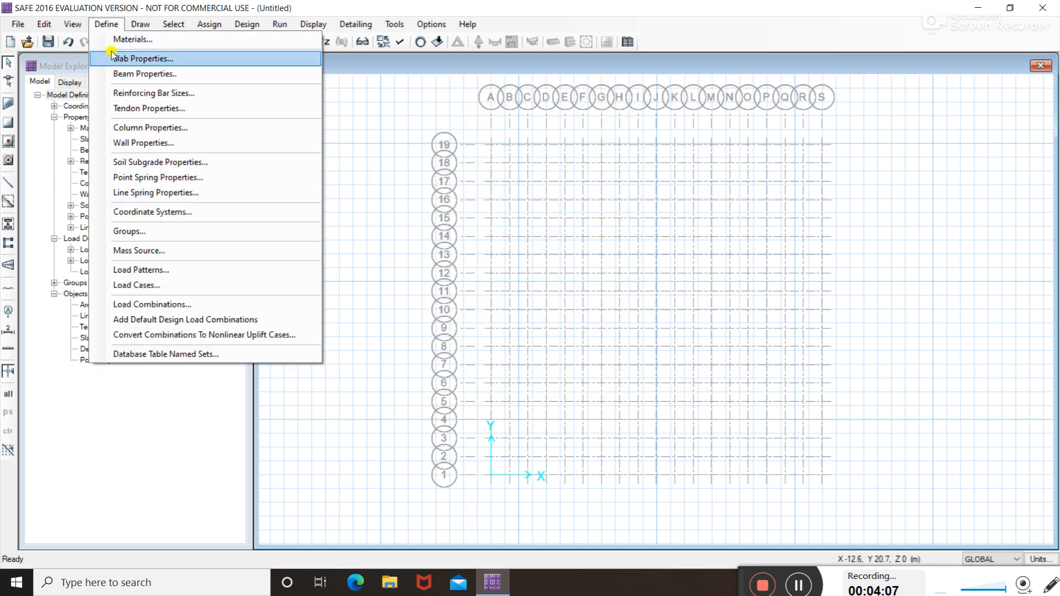
{"action": "left_click", "coordinate": [141, 58]}
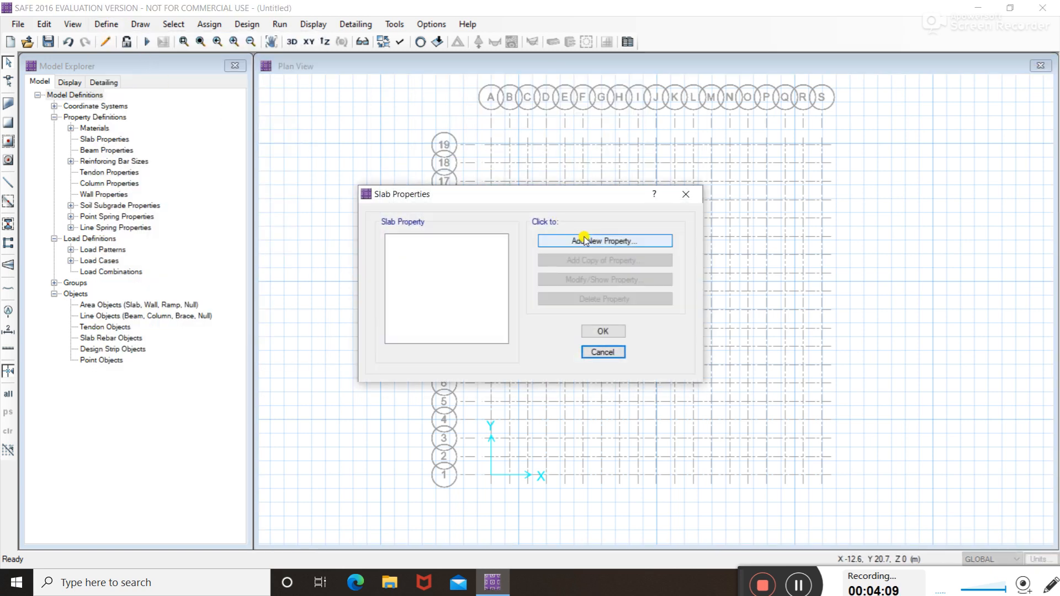
{"action": "left_click", "coordinate": [584, 240]}
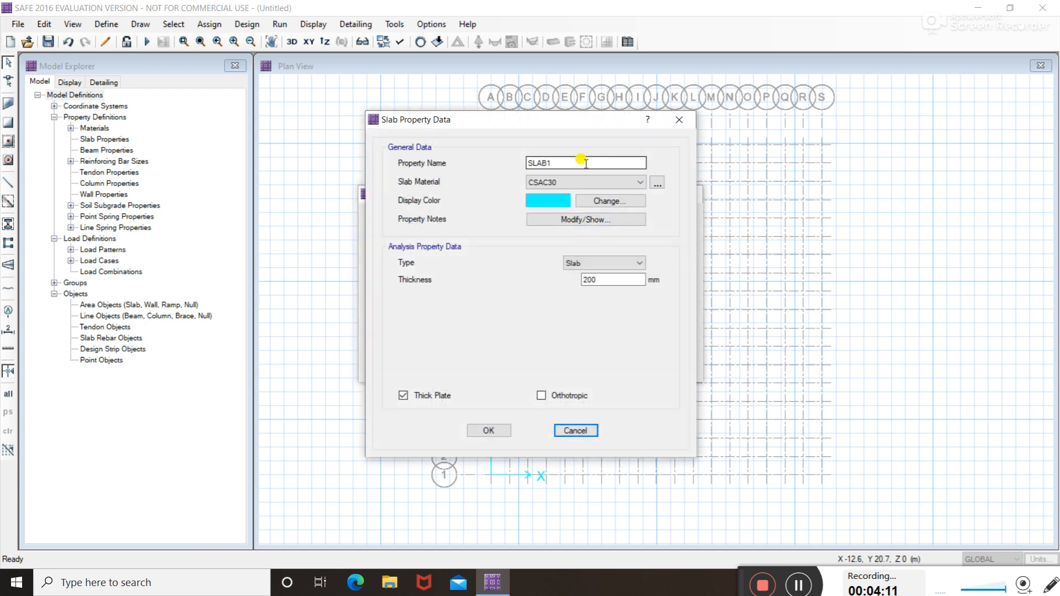
{"action": "left_click_drag", "start_coordinate": [585, 162], "coordinate": [522, 163]}
{"action": "key", "text": "BackSpace"}
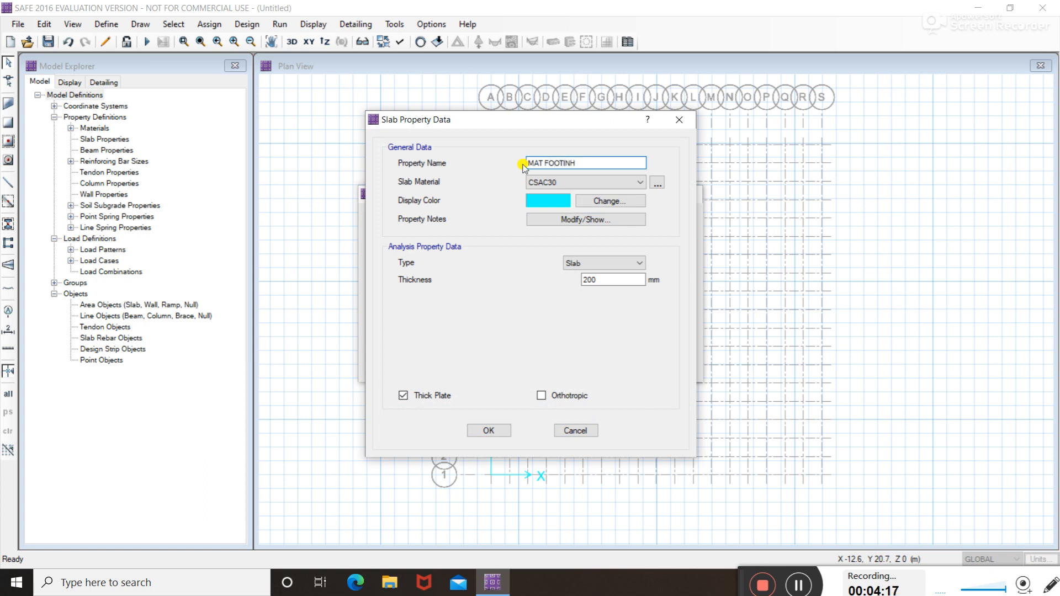
{"action": "left_click", "coordinate": [580, 182]}
{"action": "left_click", "coordinate": [558, 223]}
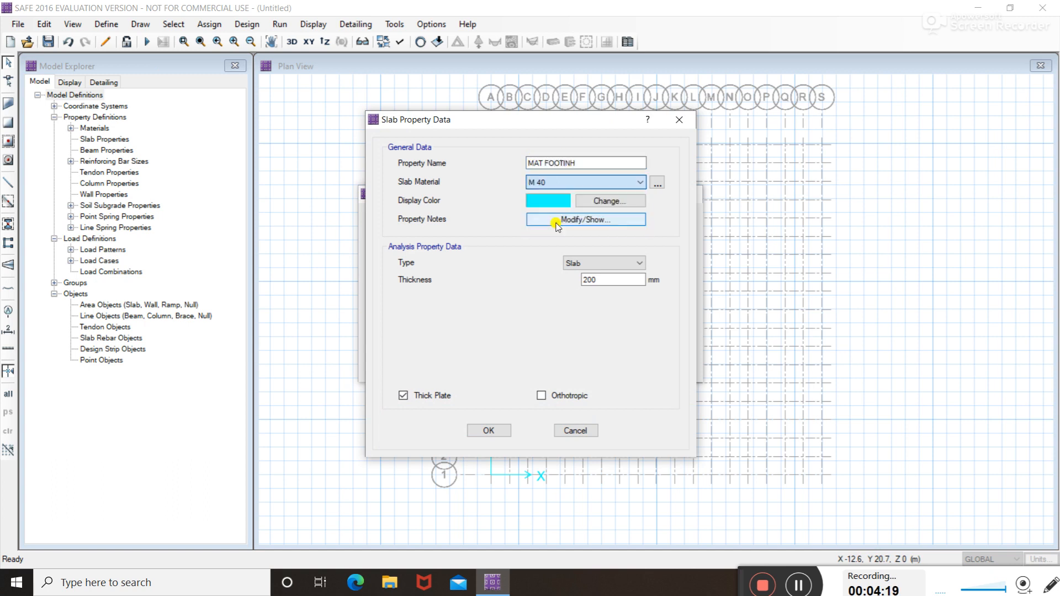
Set the MAT FOOTINH property's type to Mat, replace its thickness, and accept the slab property definitions
{"action": "left_click", "coordinate": [620, 264]}
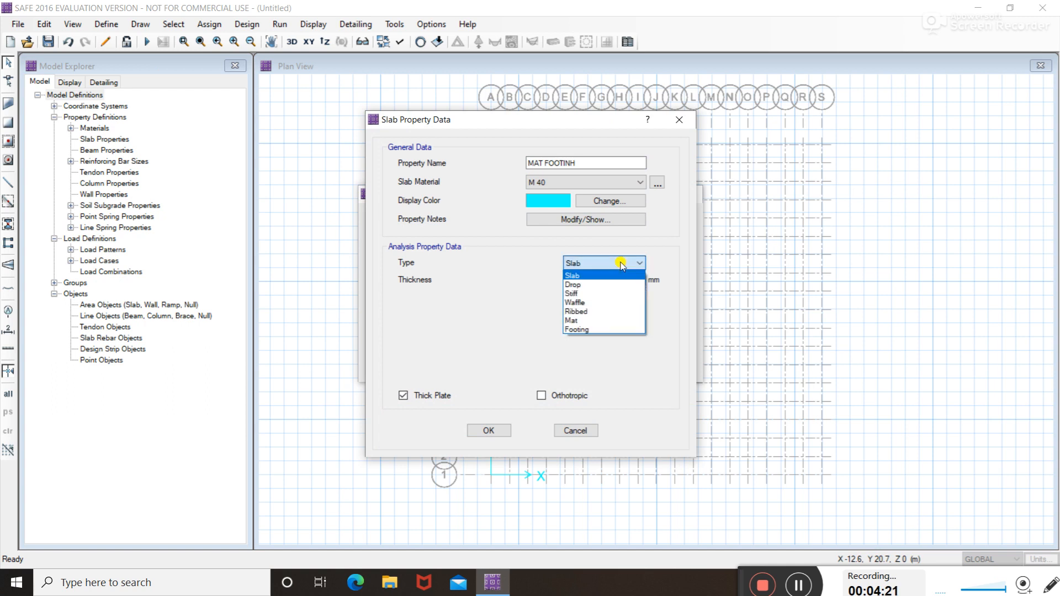
{"action": "left_click", "coordinate": [607, 320]}
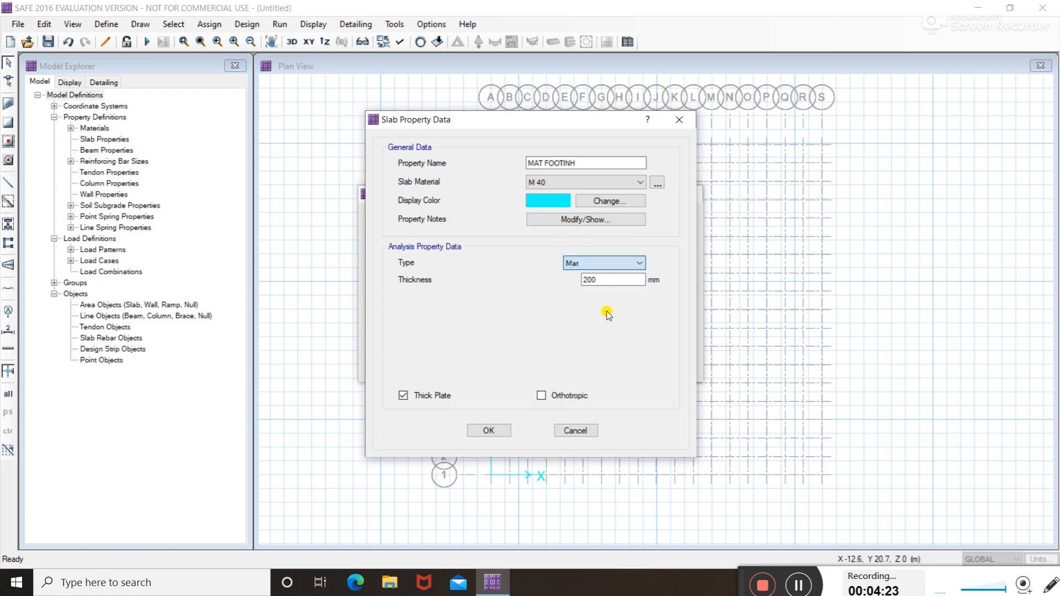
{"action": "left_click_drag", "start_coordinate": [610, 279], "coordinate": [550, 281]}
{"action": "key", "text": "BackSpace"}
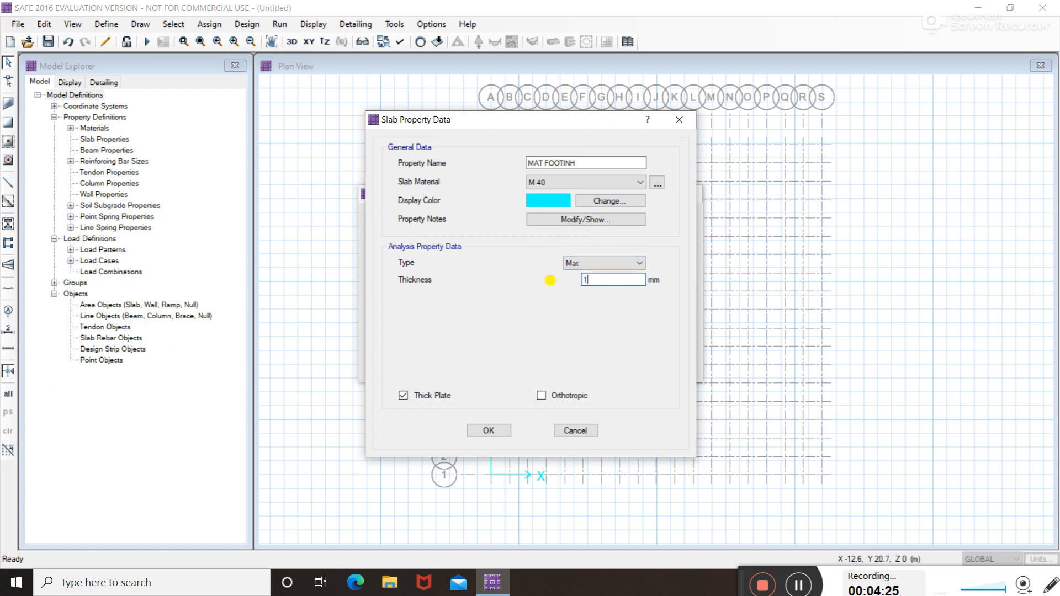
{"action": "left_click", "coordinate": [488, 430]}
{"action": "left_click", "coordinate": [602, 332]}
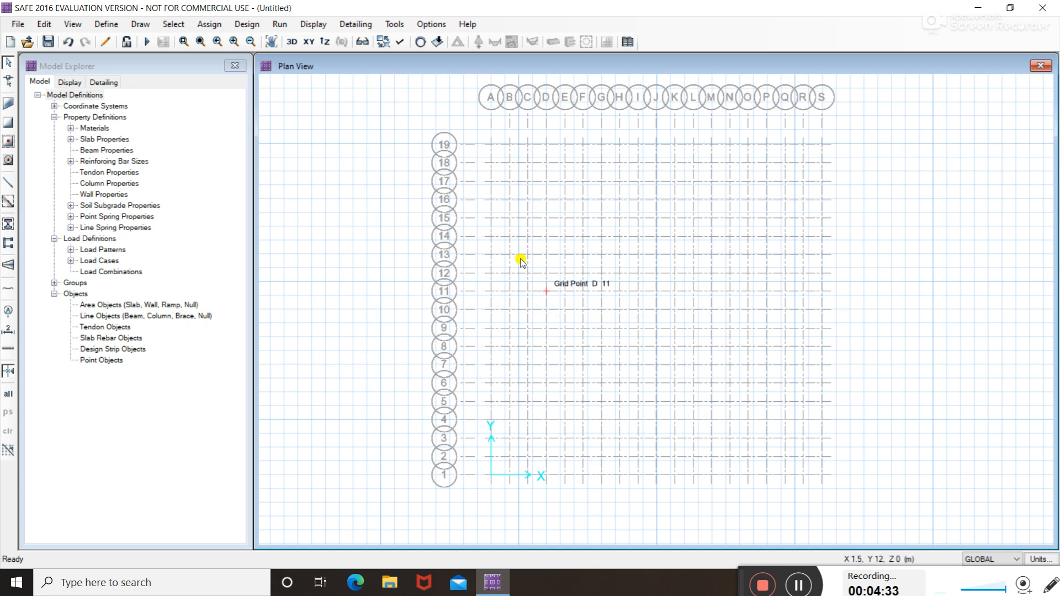
Modify the SOIL1 soil subgrade property by replacing its subgrade modulus, and accept the definition
{"action": "left_click", "coordinate": [106, 25]}
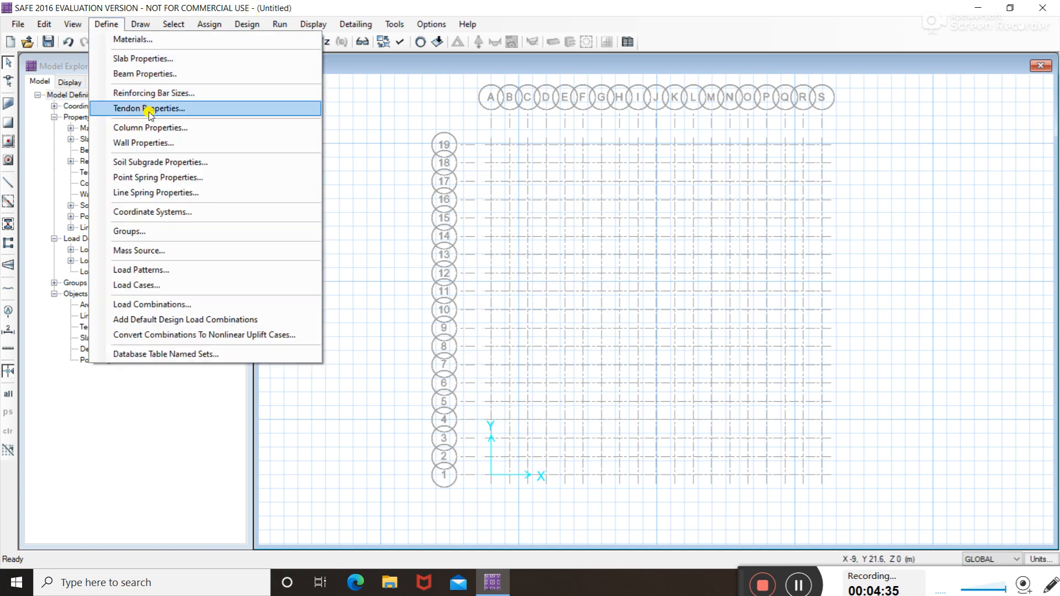
{"action": "left_click", "coordinate": [182, 163]}
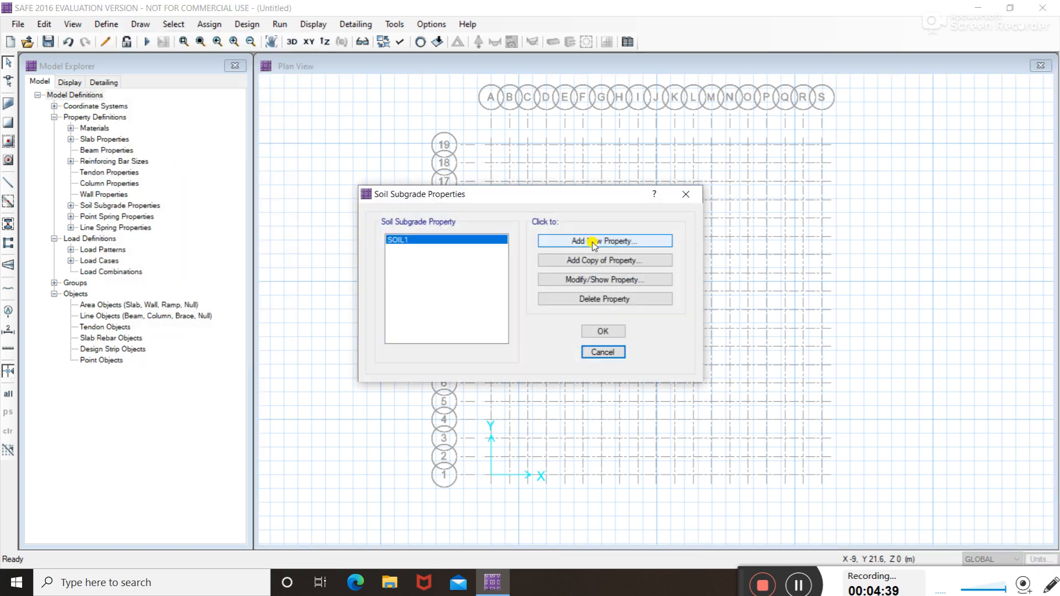
{"action": "left_click", "coordinate": [599, 279]}
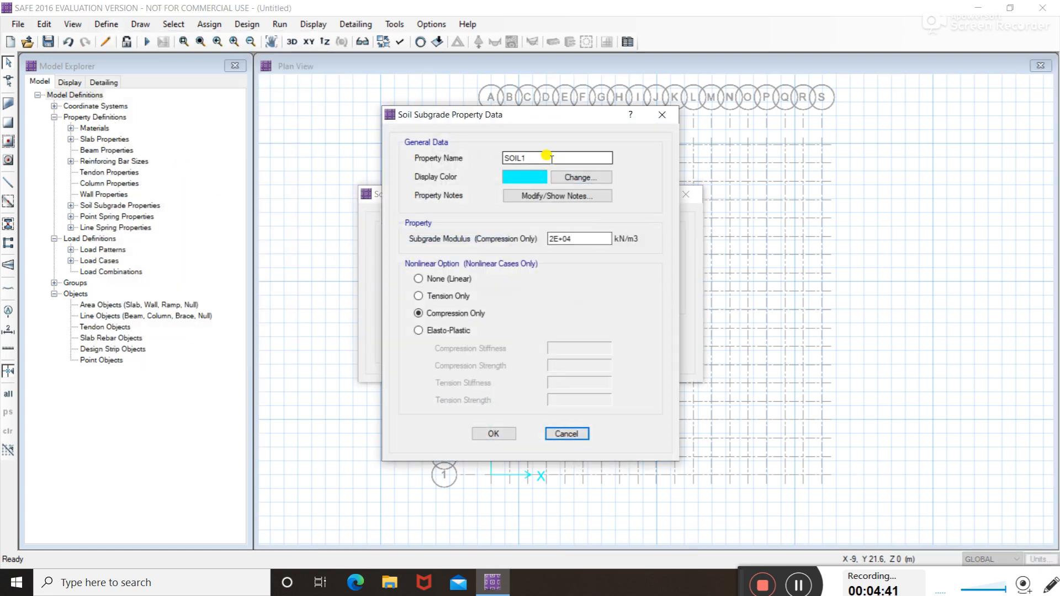
{"action": "left_click", "coordinate": [552, 238]}
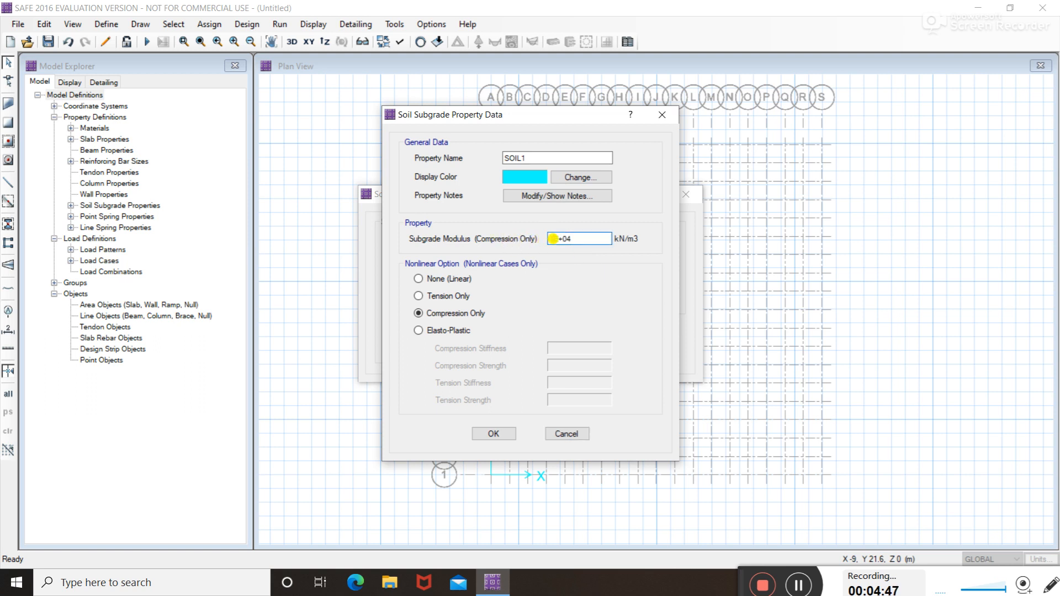
{"action": "left_click", "coordinate": [493, 434]}
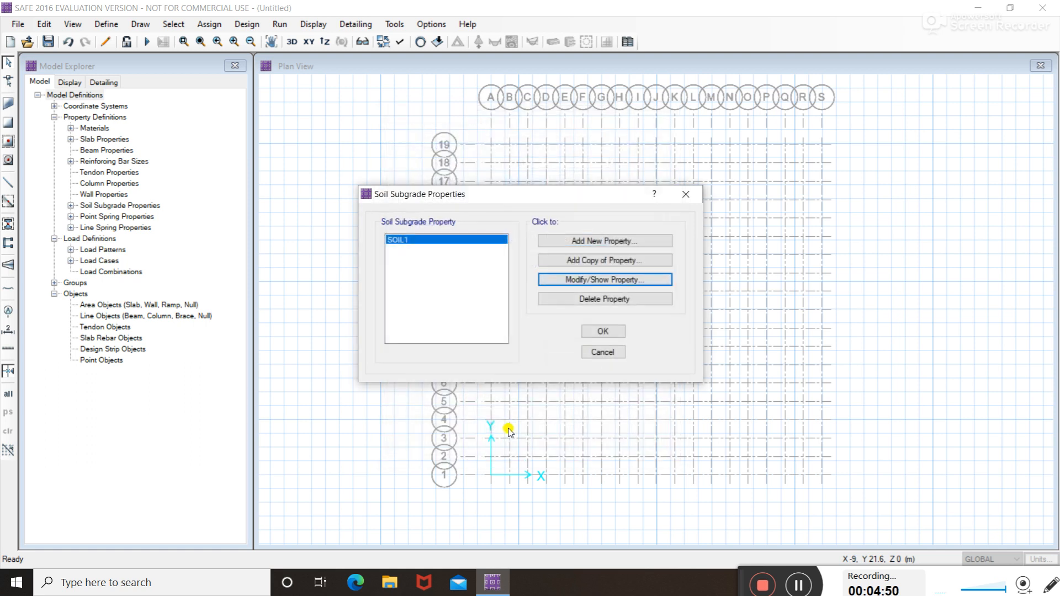
{"action": "left_click", "coordinate": [601, 333]}
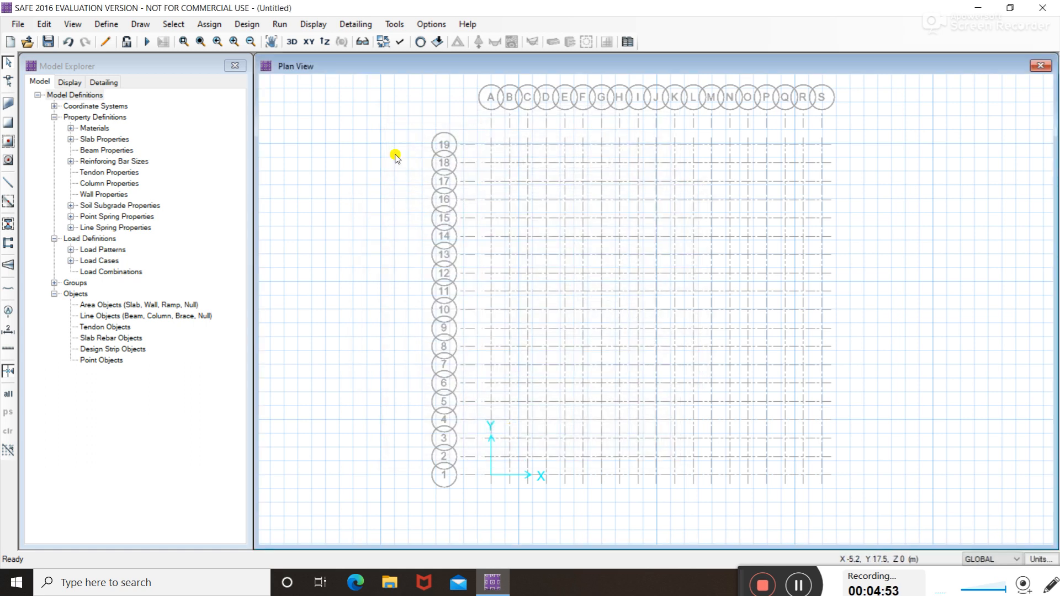
Draw a MAT FOOTINH slab area with straight edges through grid points A19, S19, S1 and A1
{"action": "left_click", "coordinate": [139, 24]}
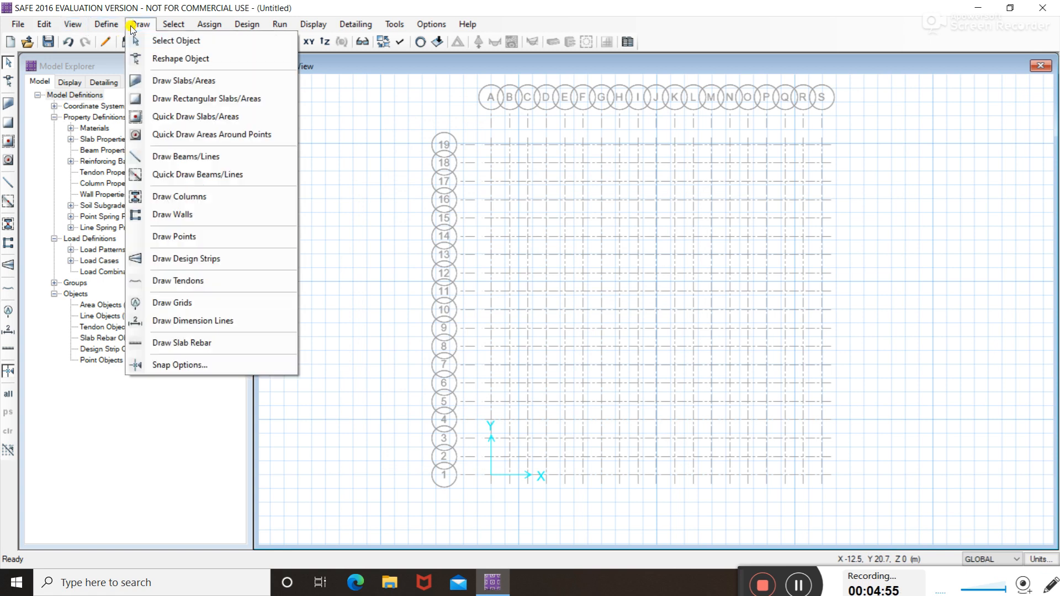
{"action": "left_click", "coordinate": [166, 82]}
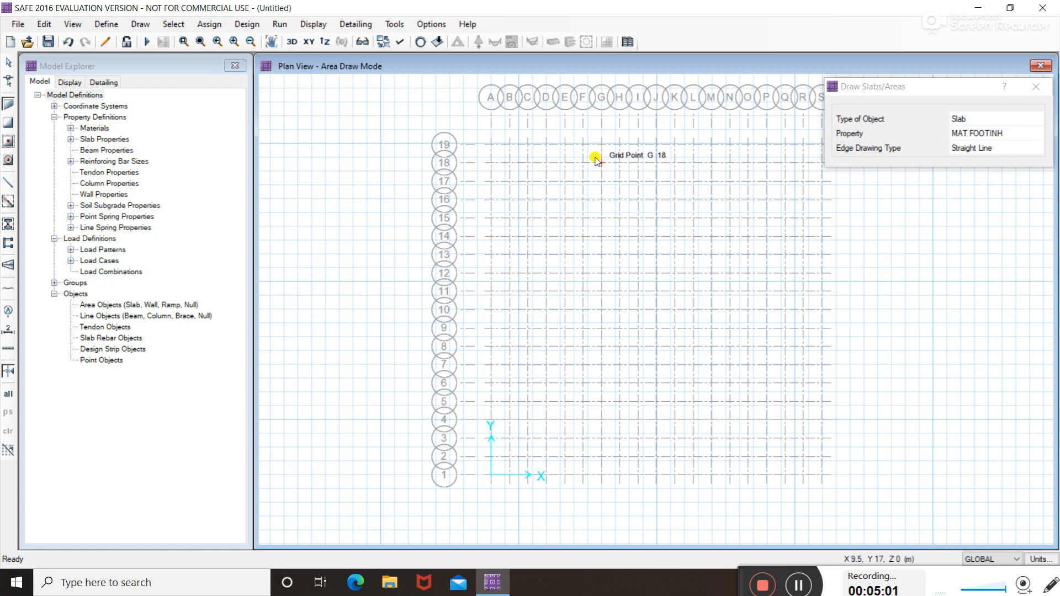
{"action": "left_click", "coordinate": [491, 144]}
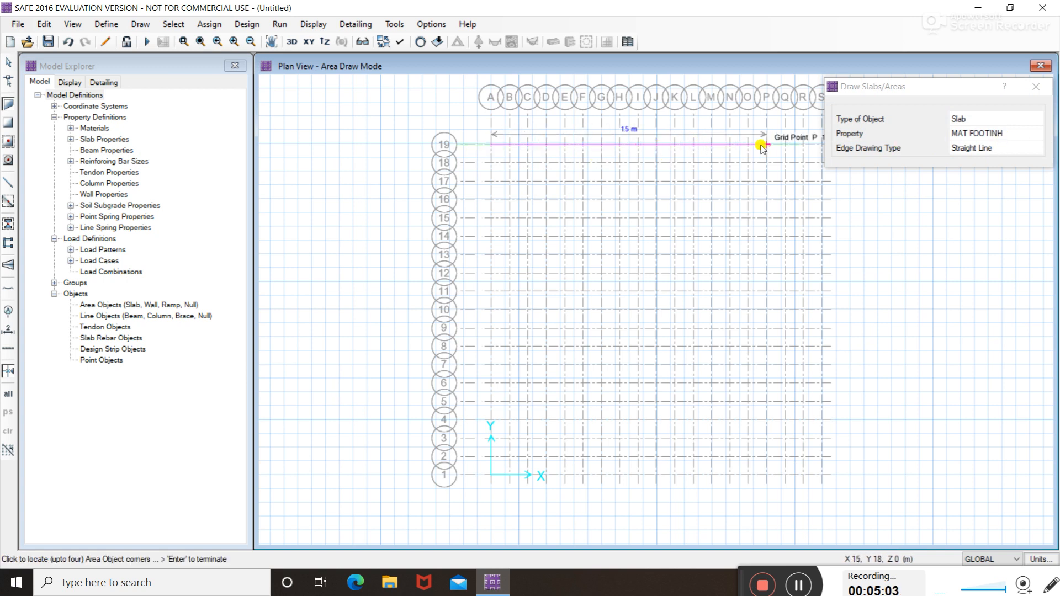
{"action": "left_click", "coordinate": [822, 144]}
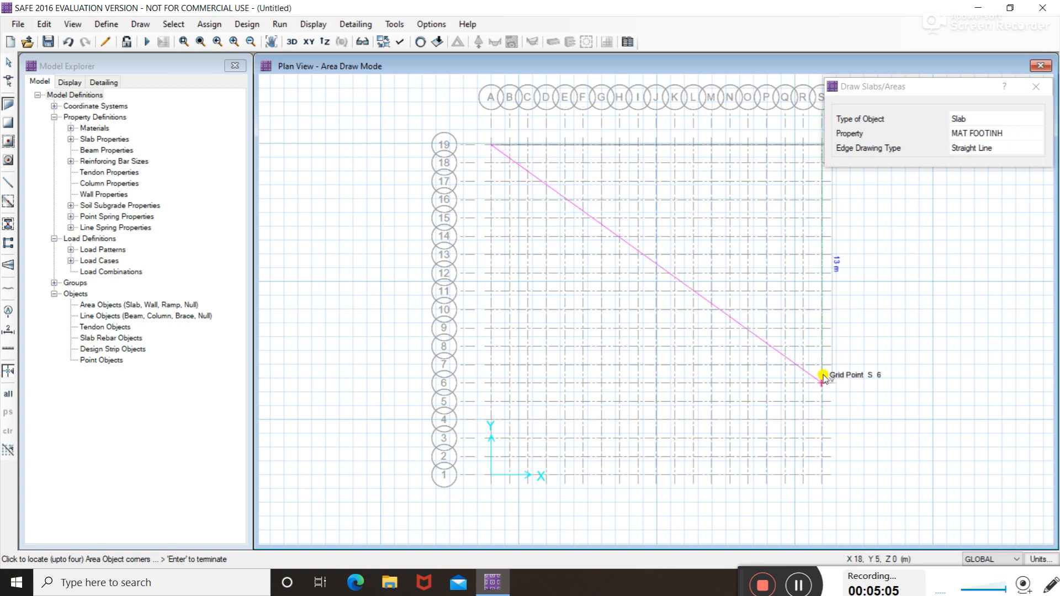
{"action": "left_click", "coordinate": [822, 476]}
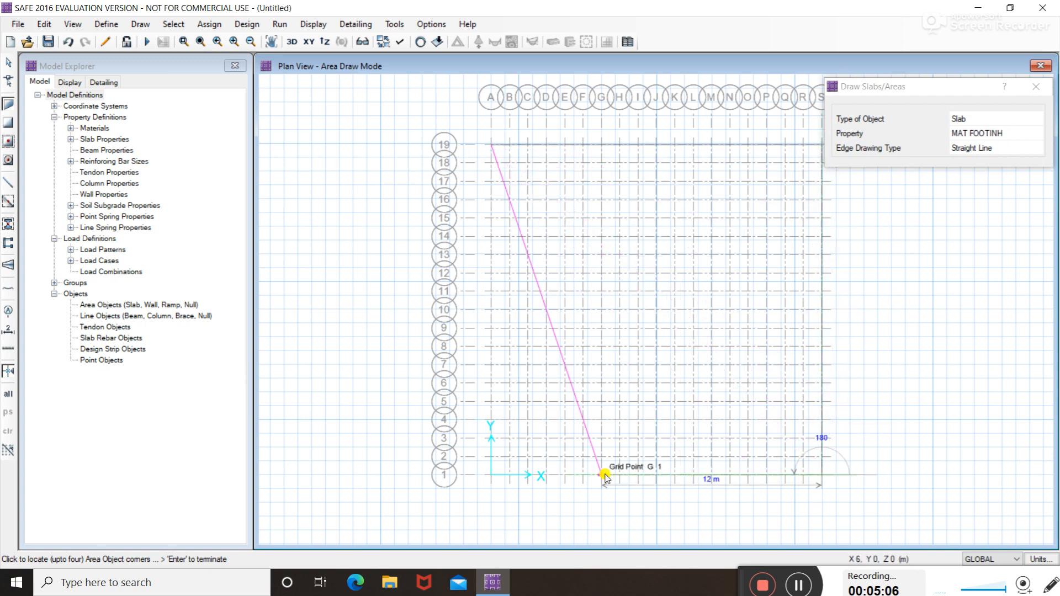
{"action": "left_click", "coordinate": [491, 473]}
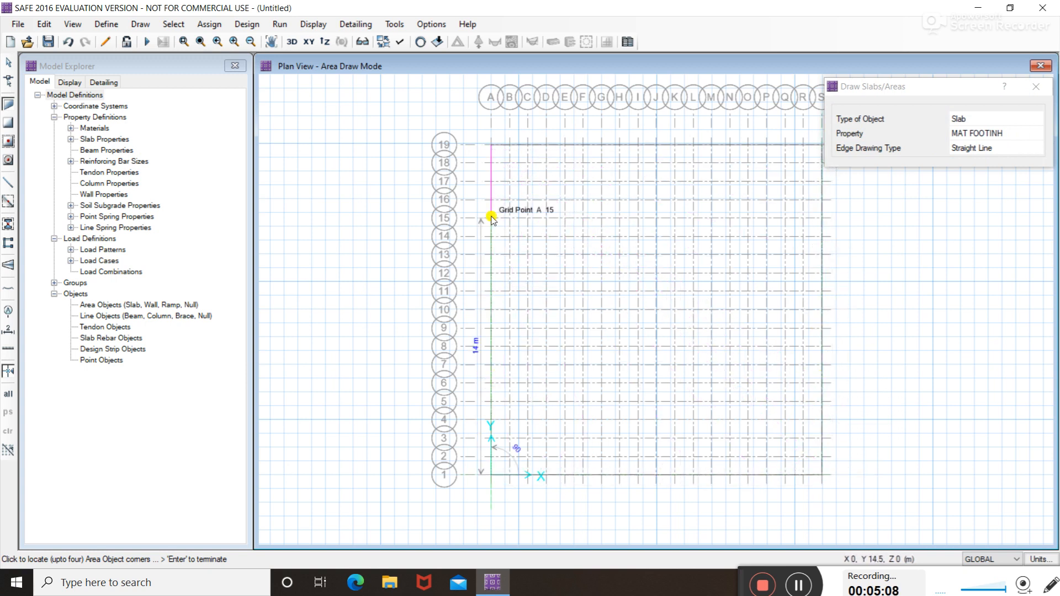
{"action": "left_click", "coordinate": [492, 143]}
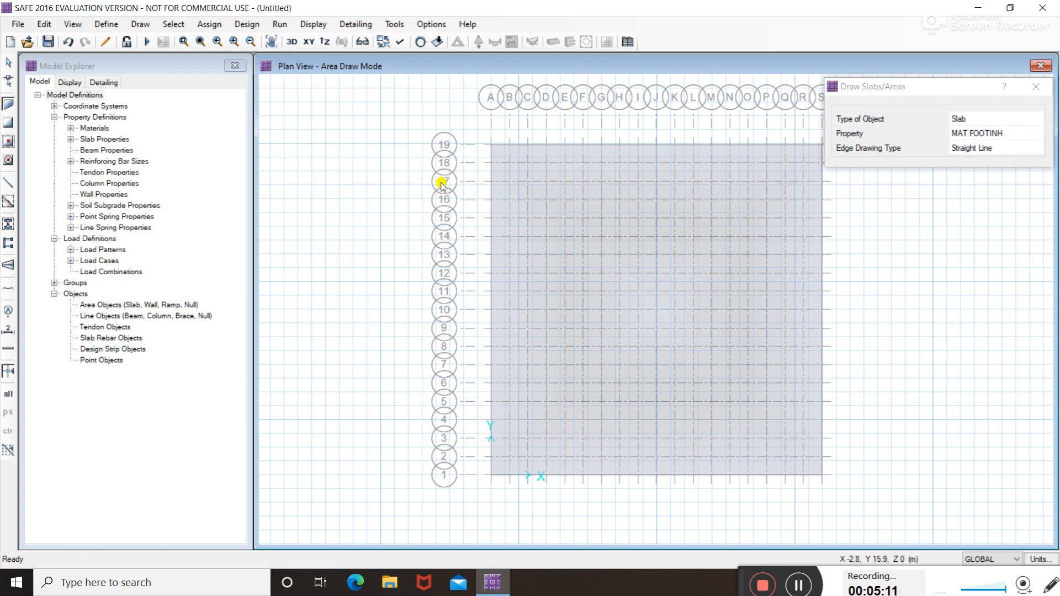
{"action": "key", "text": "Escape"}
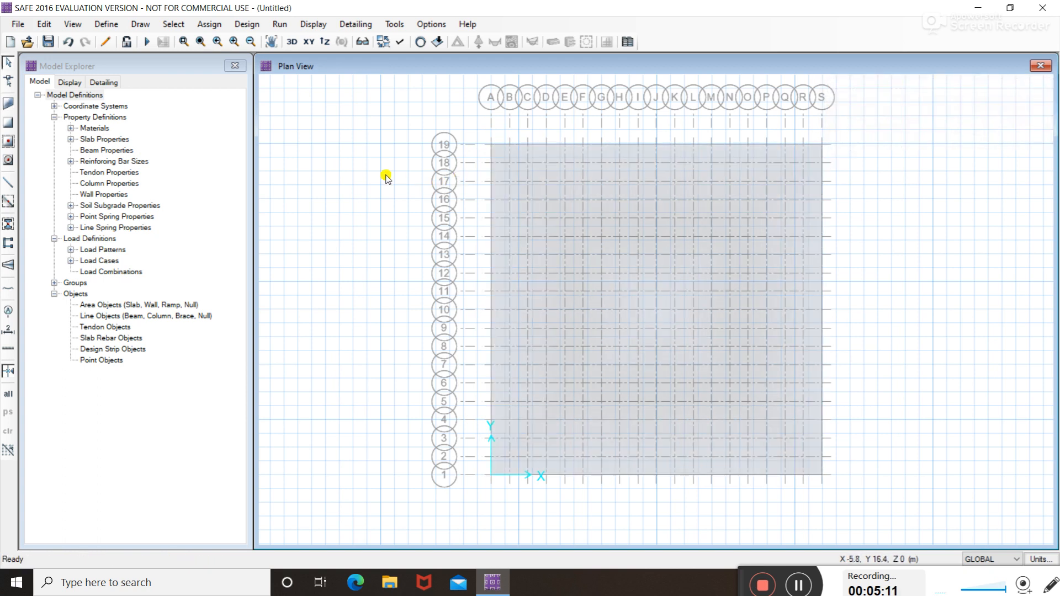
Expand the mat slab area outward by about 2 m beyond the outer grid lines on every side
{"action": "left_click", "coordinate": [503, 280]}
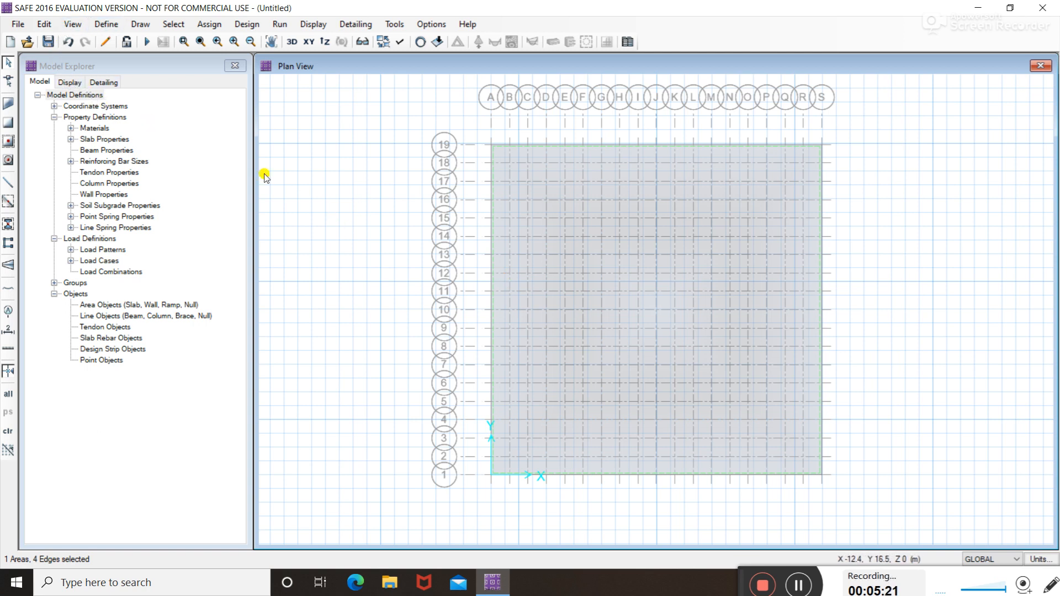
{"action": "left_click", "coordinate": [41, 26]}
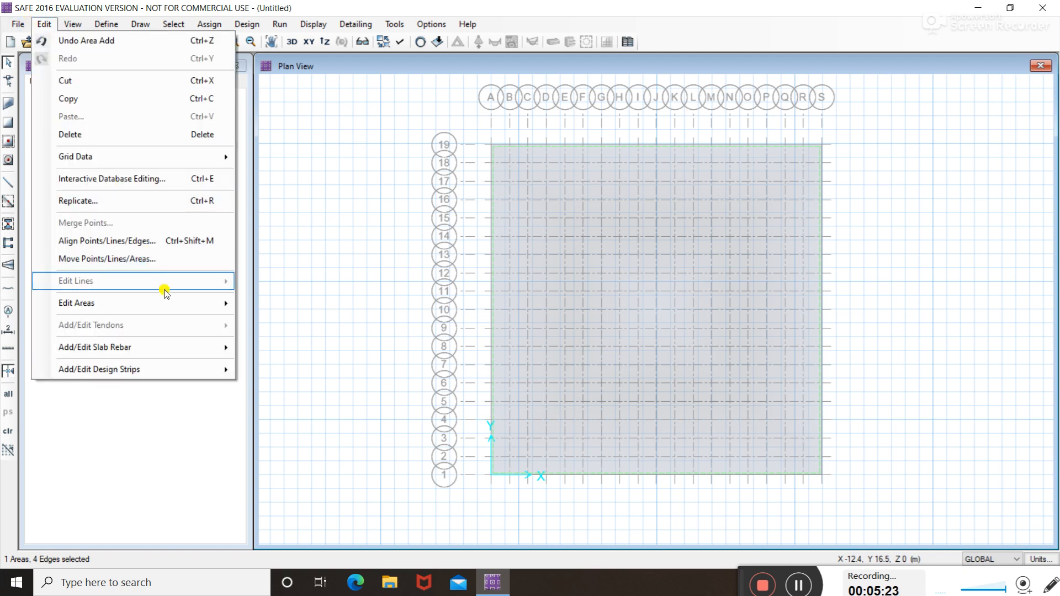
{"action": "mouse_move", "coordinate": [173, 302]}
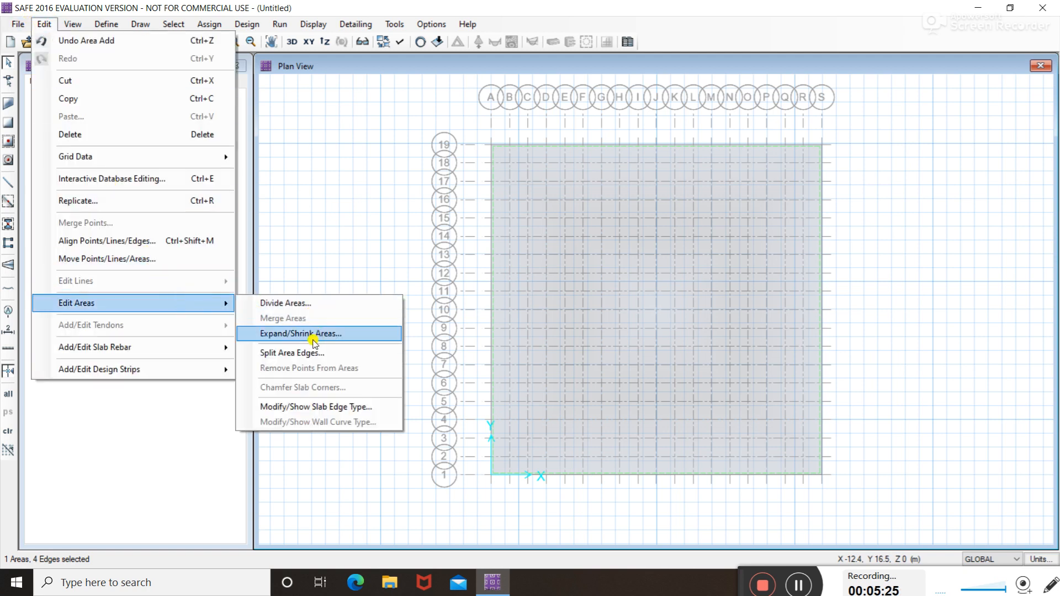
{"action": "left_click", "coordinate": [311, 334]}
{"action": "left_click", "coordinate": [553, 249]}
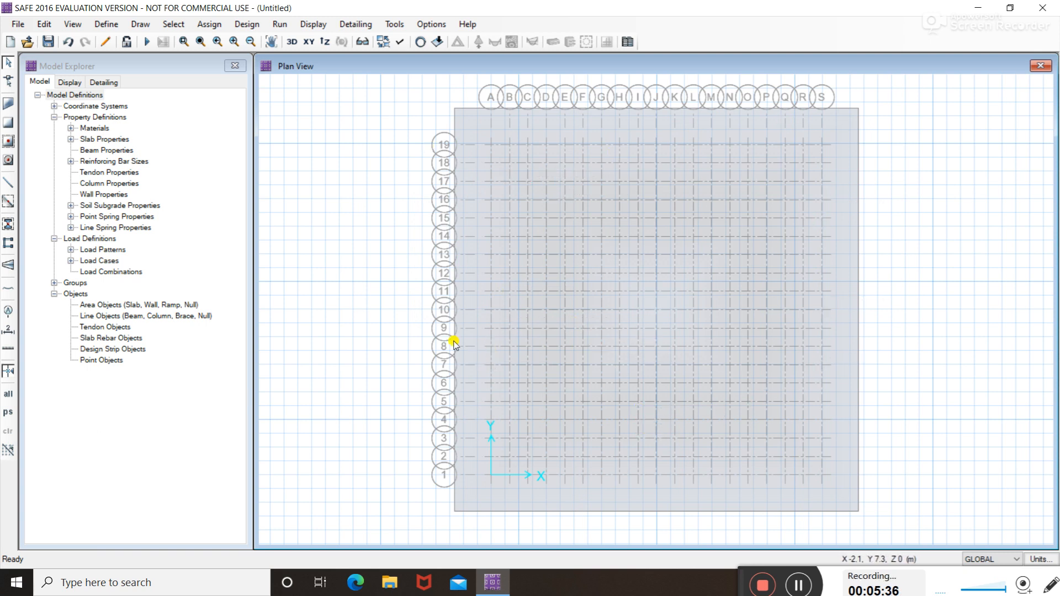
Add a new column property and name it COL 500X500
{"action": "left_click", "coordinate": [107, 25]}
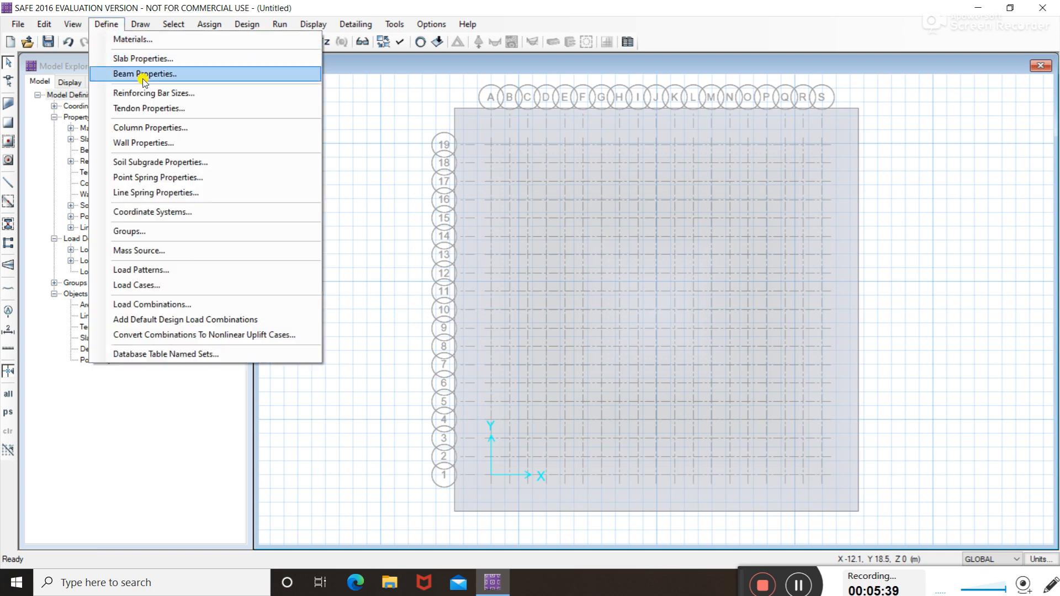
{"action": "left_click", "coordinate": [177, 128]}
{"action": "left_click", "coordinate": [594, 242]}
{"action": "left_click", "coordinate": [490, 102]}
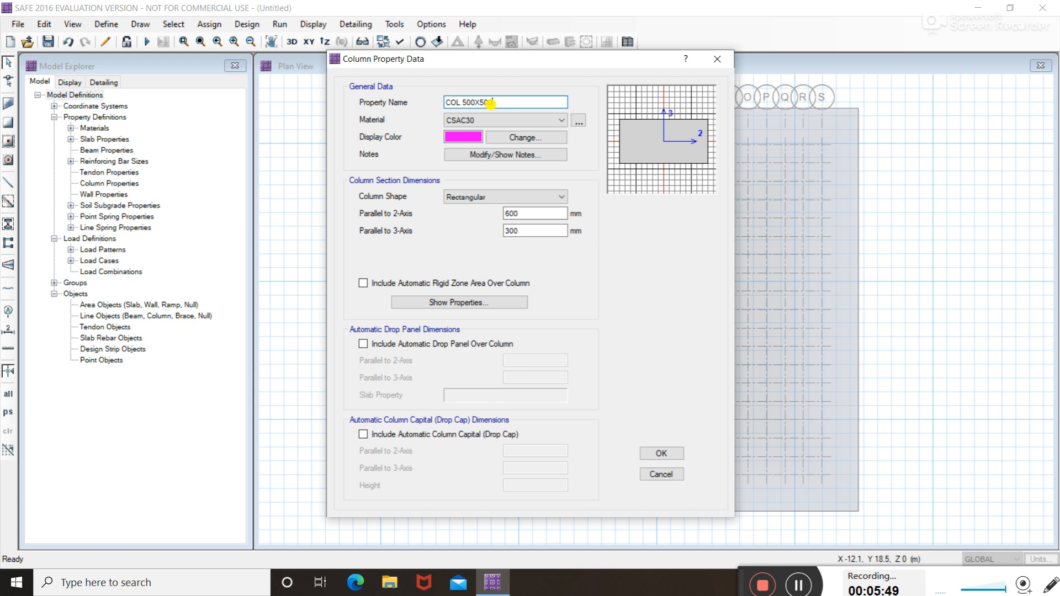
Assign M 40 to COL 500X500, set 500 mm parallel to the 2-axis, replace the 3-axis dimension to match the name, and accept it
{"action": "left_click", "coordinate": [491, 120]}
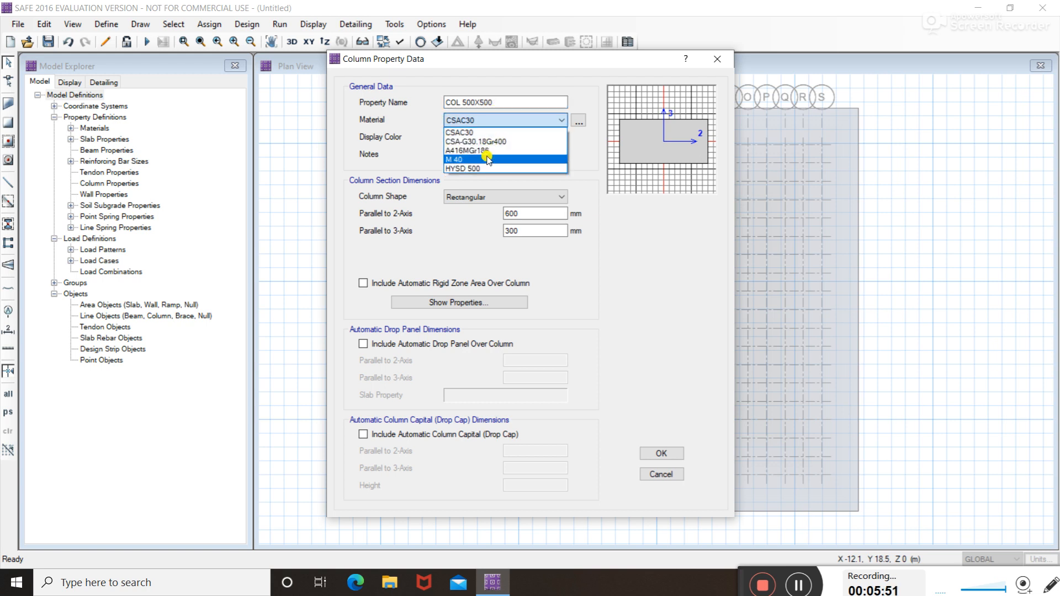
{"action": "left_click", "coordinate": [488, 154]}
{"action": "left_click_drag", "start_coordinate": [532, 214], "coordinate": [465, 214]}
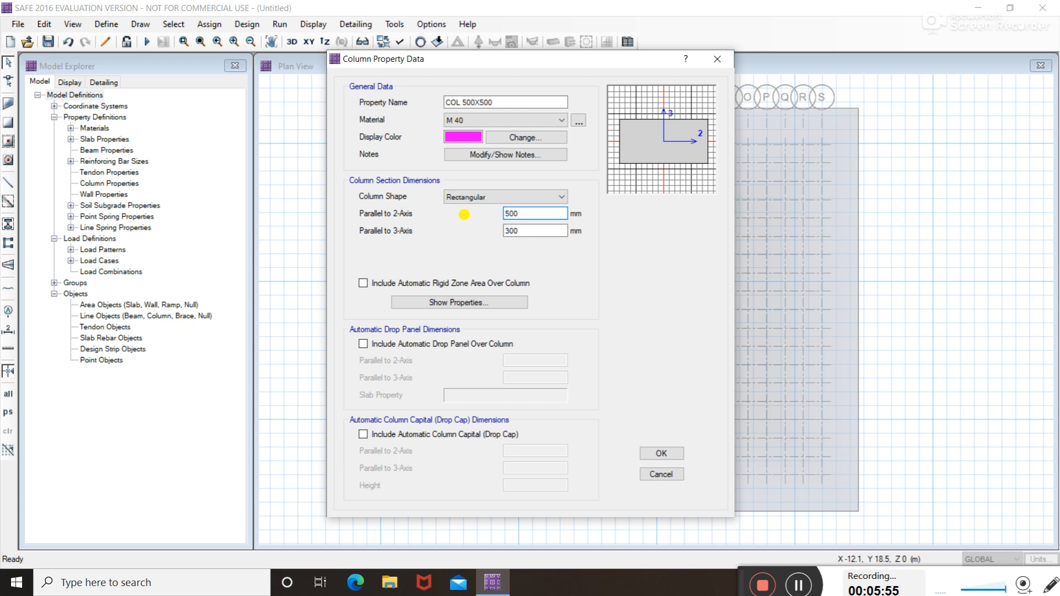
{"action": "left_click", "coordinate": [507, 231]}
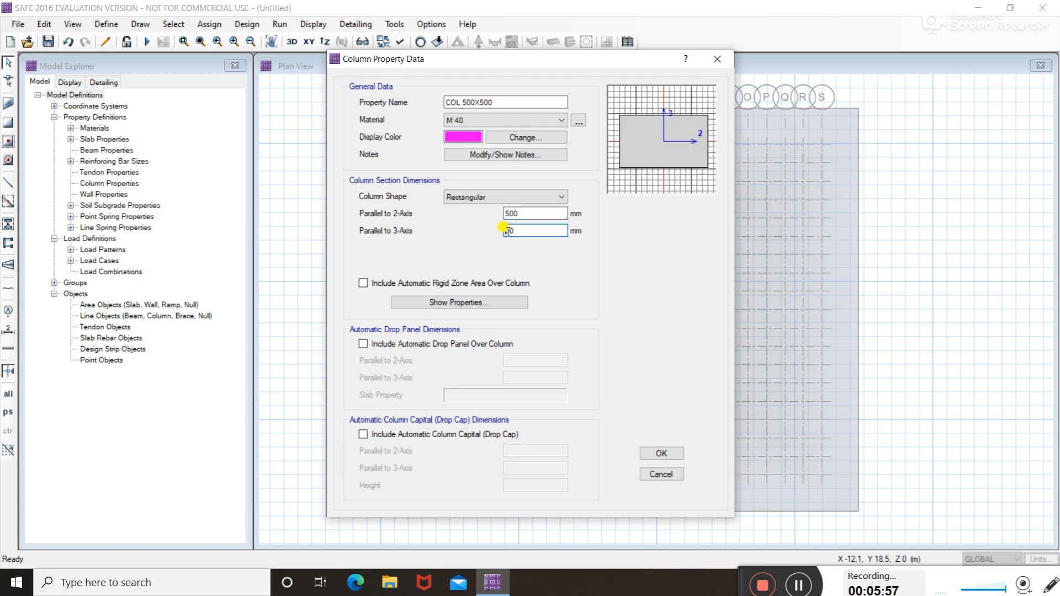
{"action": "left_click", "coordinate": [661, 451]}
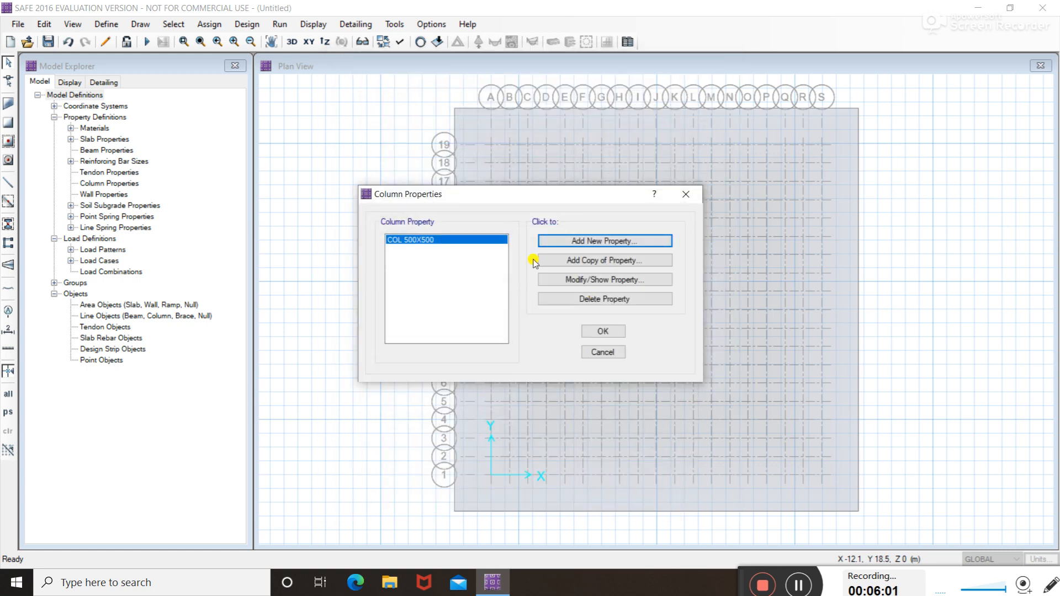
Add another new column property with its own name and accept the column definitions
{"action": "left_click", "coordinate": [577, 242]}
{"action": "left_click", "coordinate": [487, 101]}
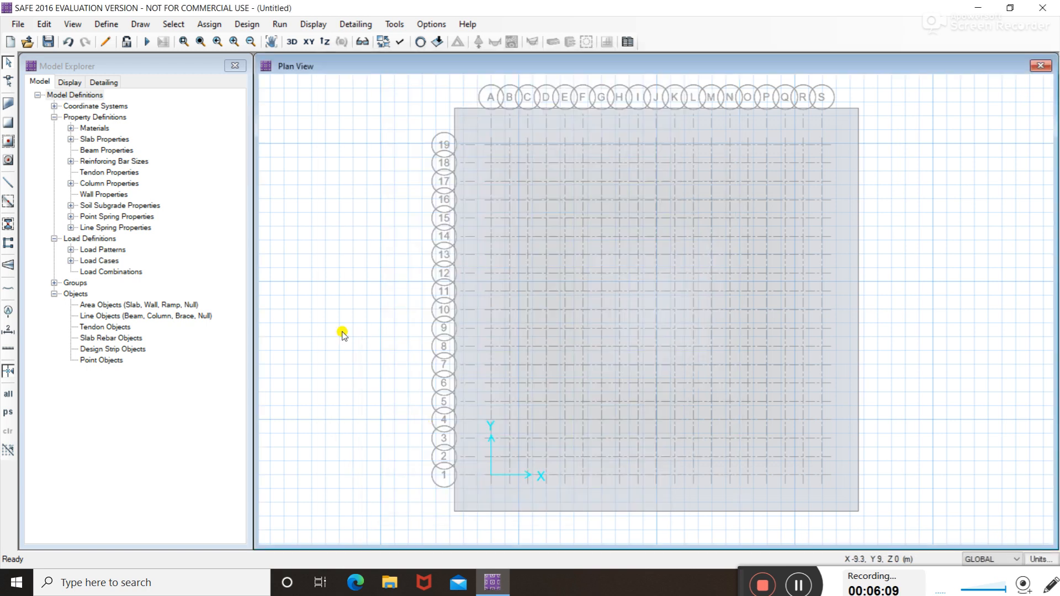
Draw COL 500X500 columns at the perimeter intersections of grids A, G, M, S with 1, 7, 13, 19, and the larger column property at the four inner ones
{"action": "left_click", "coordinate": [140, 24]}
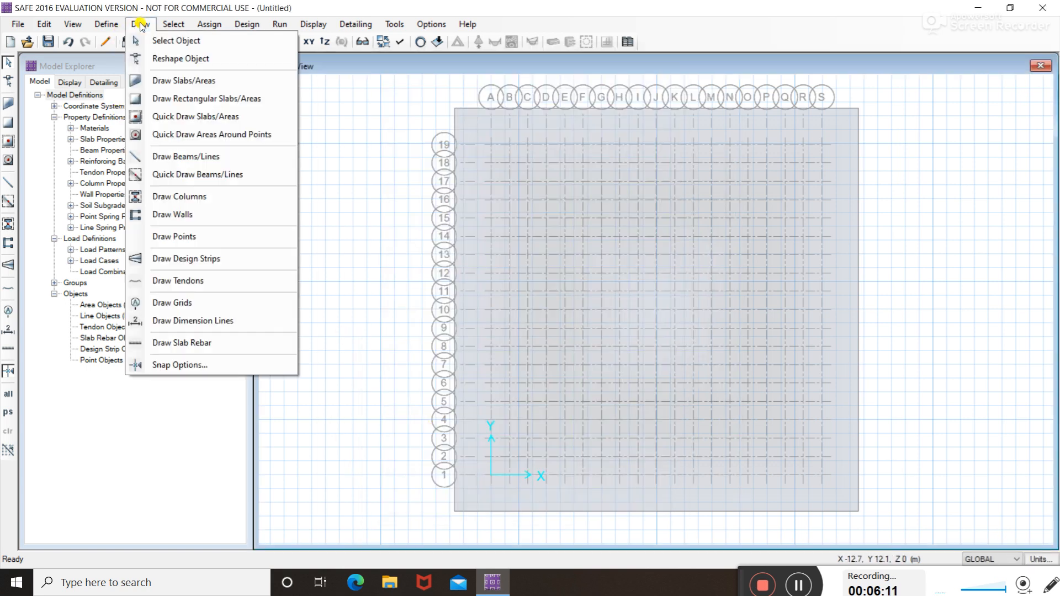
{"action": "left_click", "coordinate": [186, 198]}
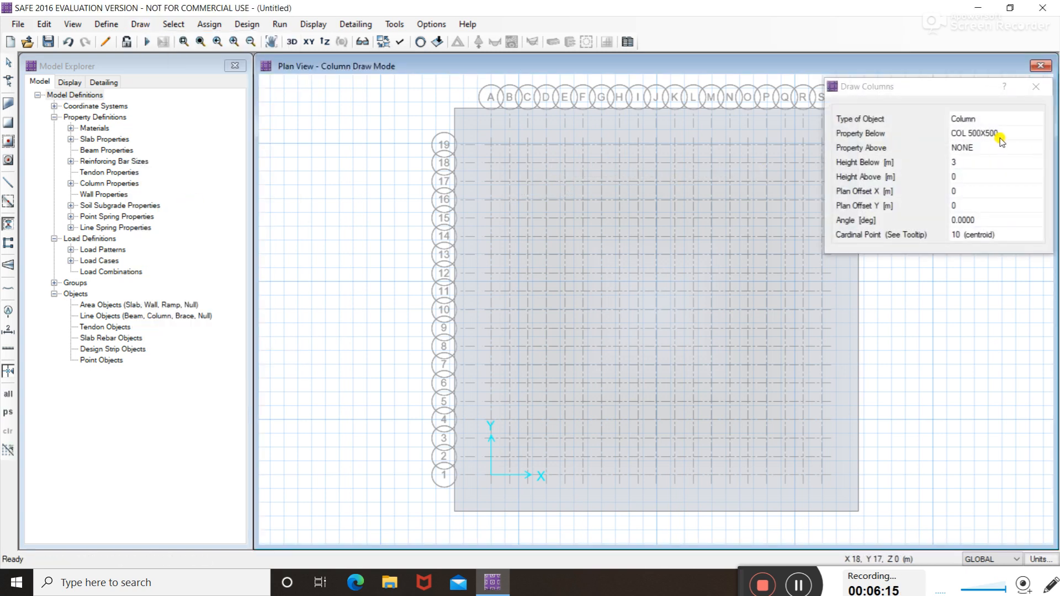
{"action": "left_click", "coordinate": [1000, 134]}
{"action": "left_click", "coordinate": [999, 133]}
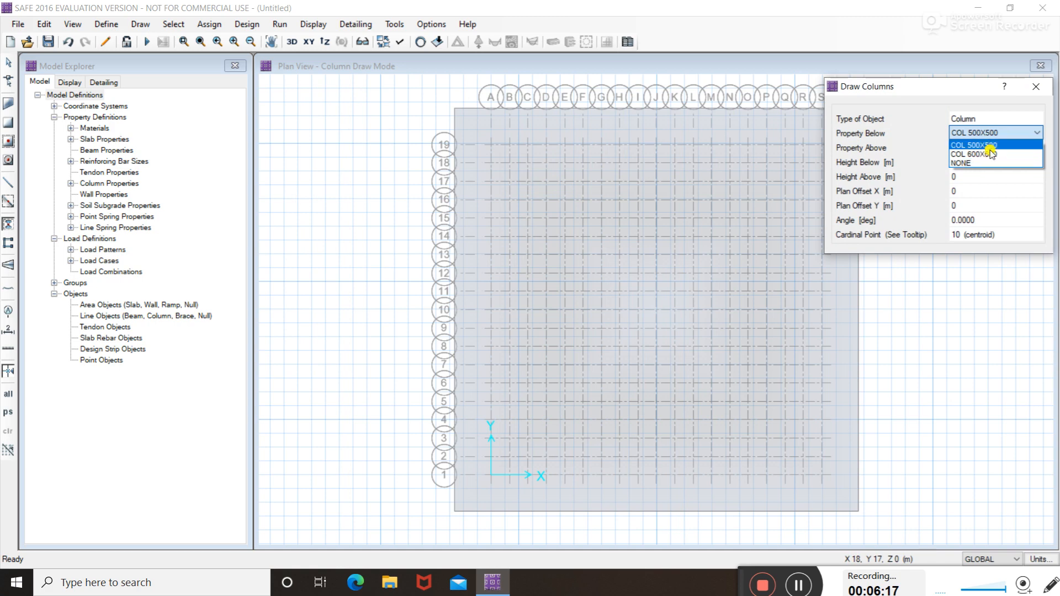
{"action": "left_click", "coordinate": [1017, 135]}
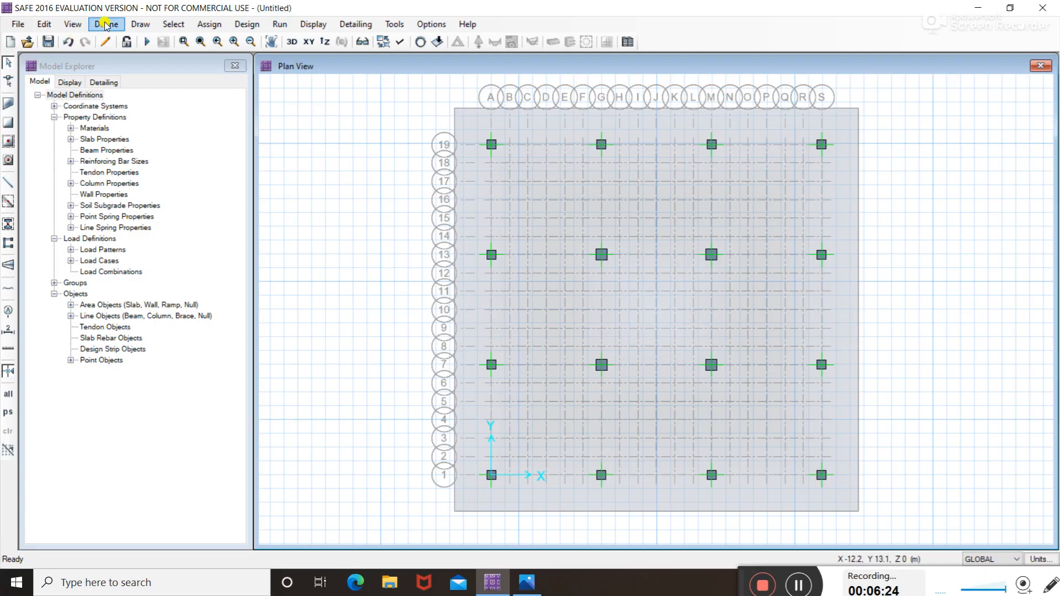
Start column design strips on layer A with the left and right start widths set to 4 m
{"action": "left_click", "coordinate": [135, 24]}
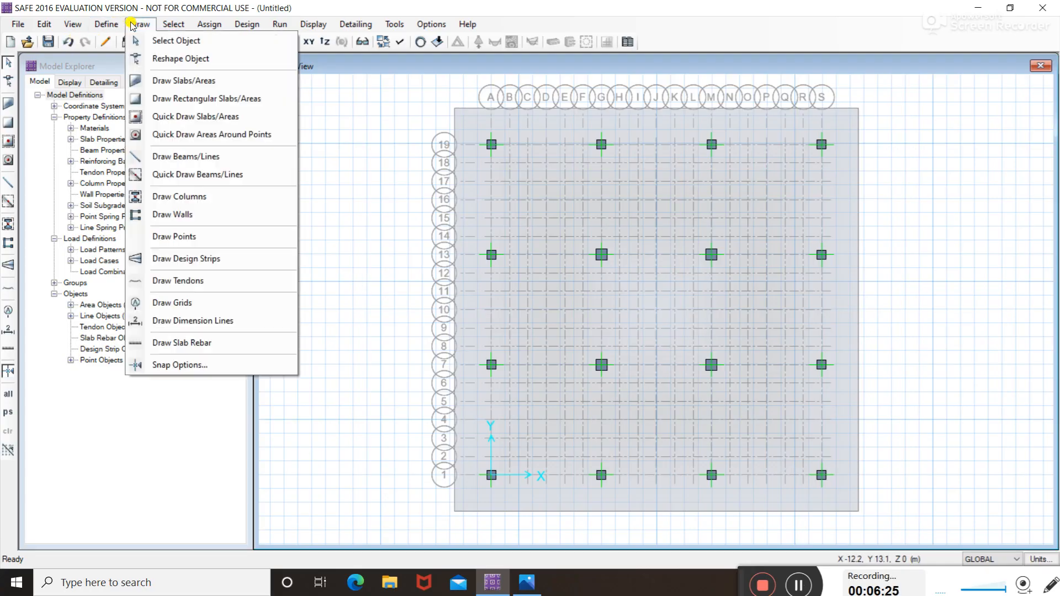
{"action": "left_click", "coordinate": [220, 260]}
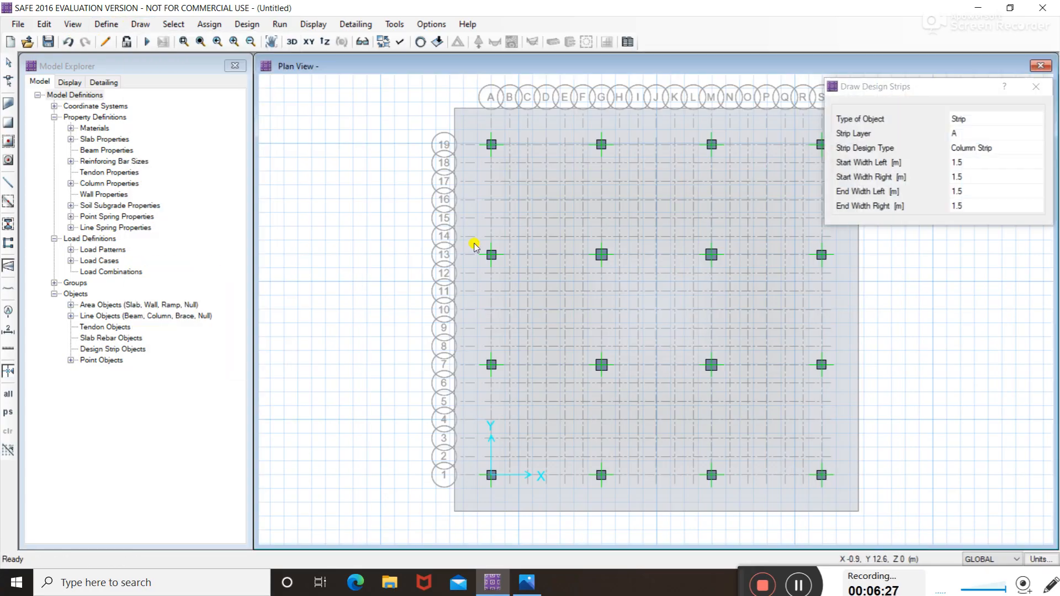
{"action": "left_click", "coordinate": [1028, 138]}
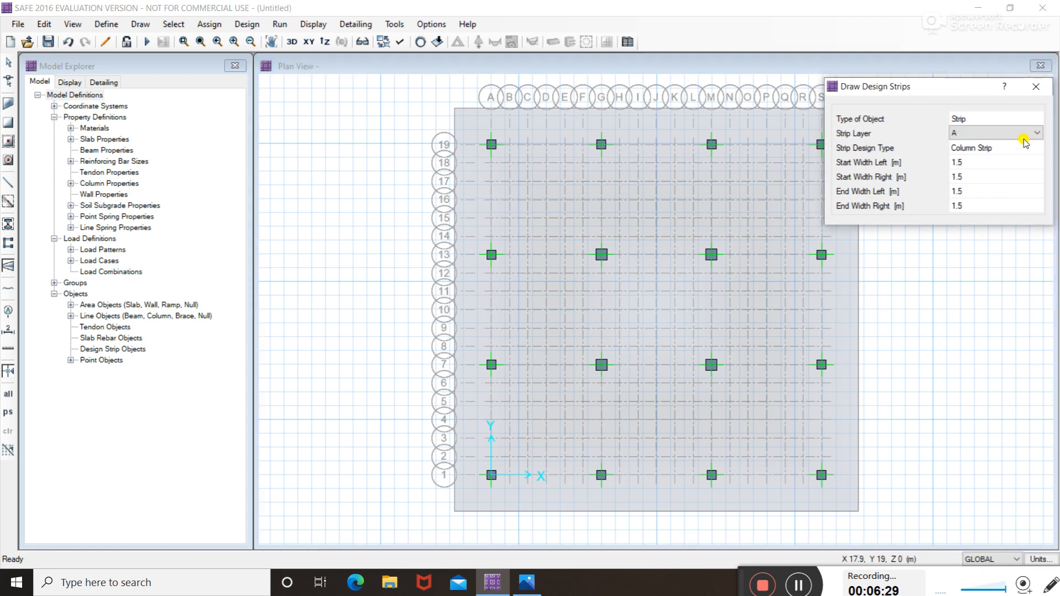
{"action": "middle_click_drag", "start_coordinate": [991, 245], "coordinate": [920, 243]}
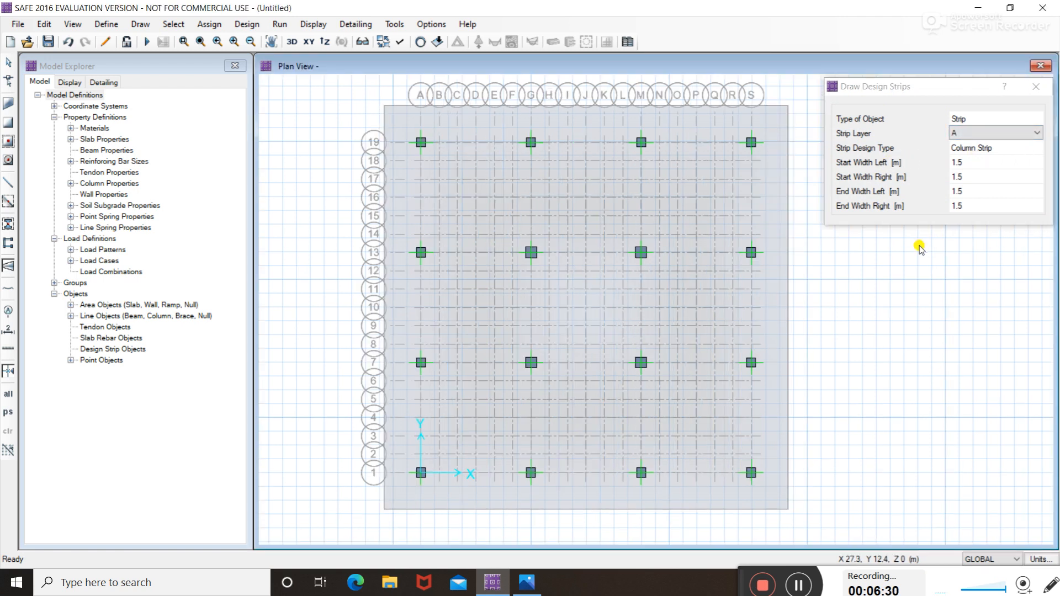
{"action": "left_click", "coordinate": [978, 162]}
{"action": "key", "text": "BackSpace"}
{"action": "type", "text": "4"}
{"action": "left_click", "coordinate": [989, 180]}
{"action": "type", "text": "4"}
Set the left end width to 4 m, replace the right one, and draw strips along the column lines in both directions
{"action": "left_click", "coordinate": [980, 191]}
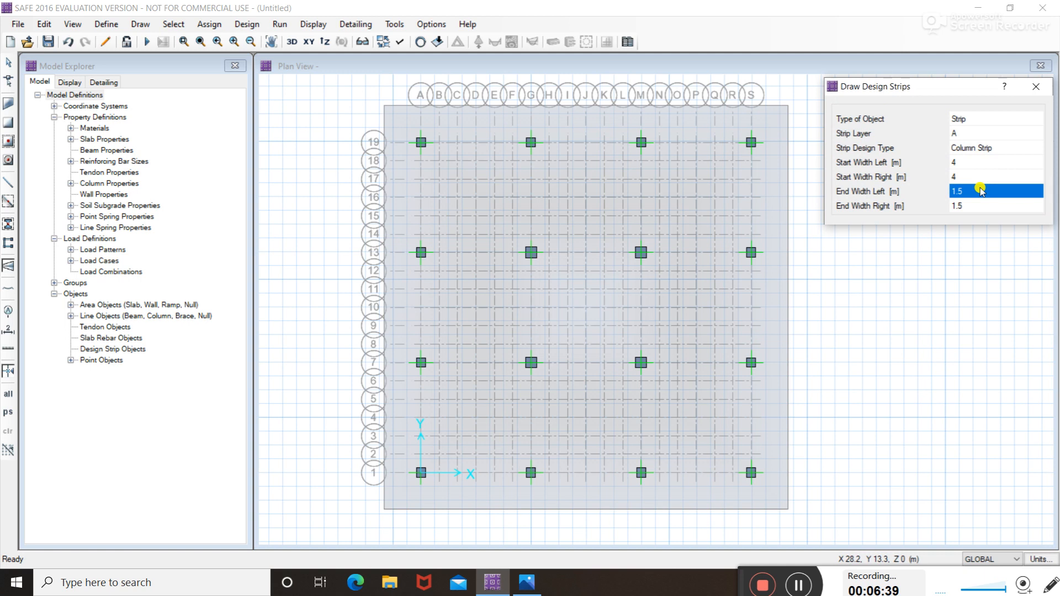
{"action": "type", "text": "4"}
{"action": "left_click", "coordinate": [978, 206]}
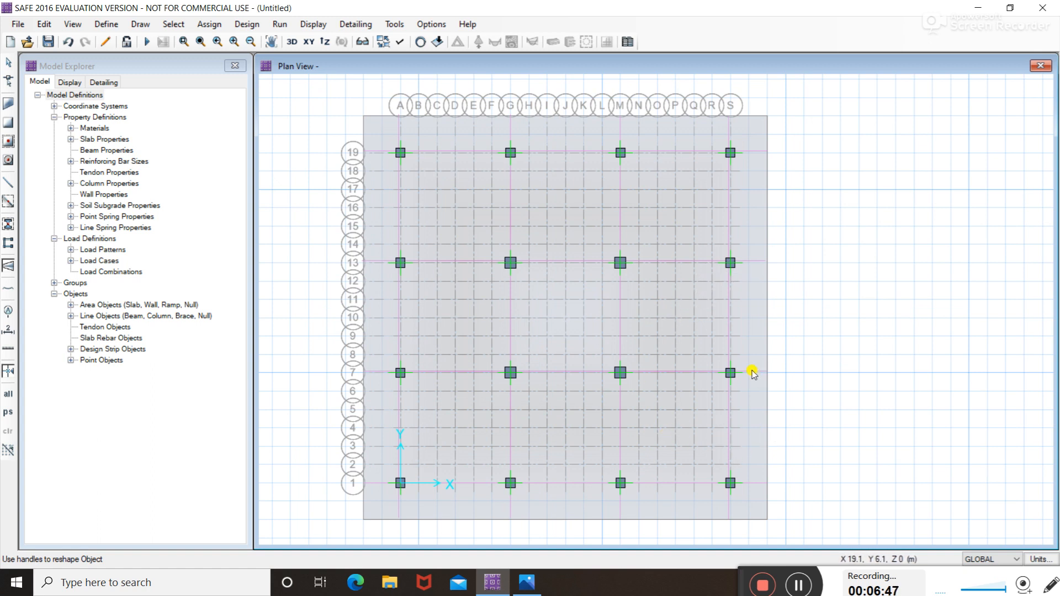
{"action": "left_click", "coordinate": [751, 483]}
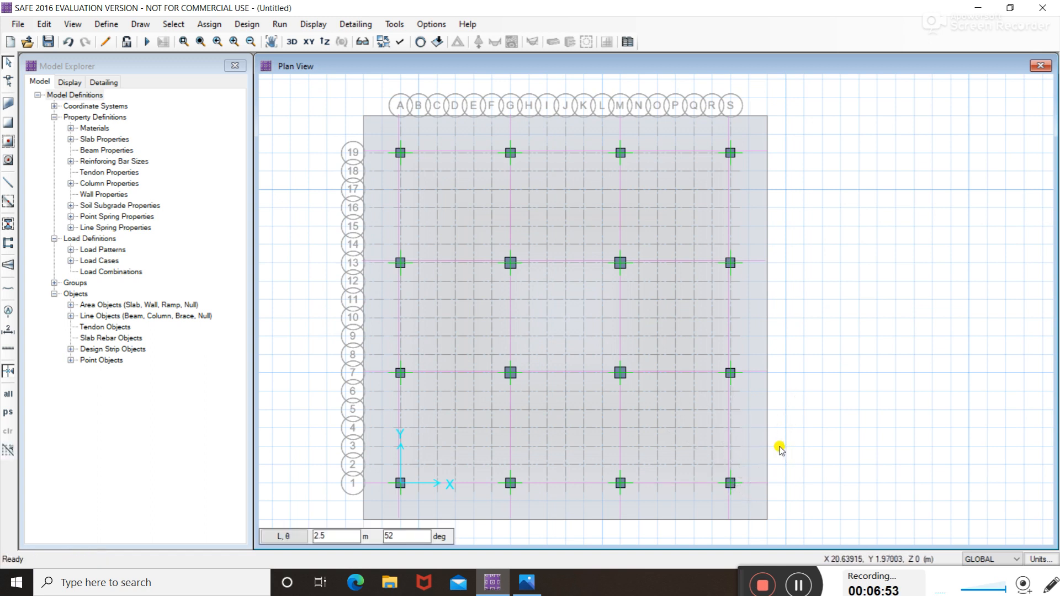
{"action": "key", "text": "Escape"}
Change the rebar material of the design strip along grid line 1 to HYSD 500
{"action": "scroll", "coordinate": [762, 486], "scroll_direction": "up", "scroll_amount": 1}
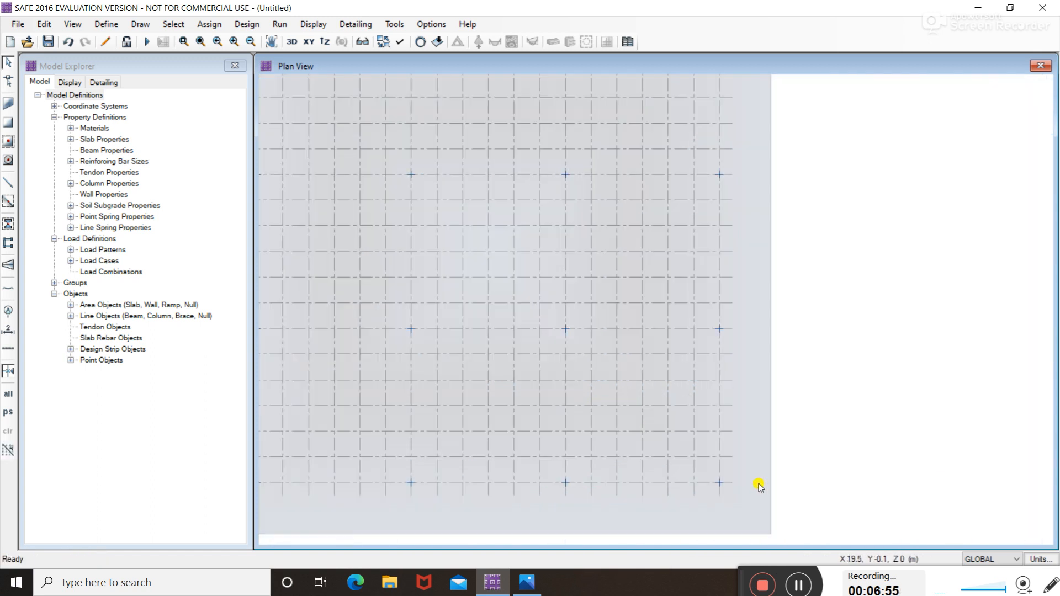
{"action": "scroll", "coordinate": [760, 486], "scroll_direction": "up", "scroll_amount": 1}
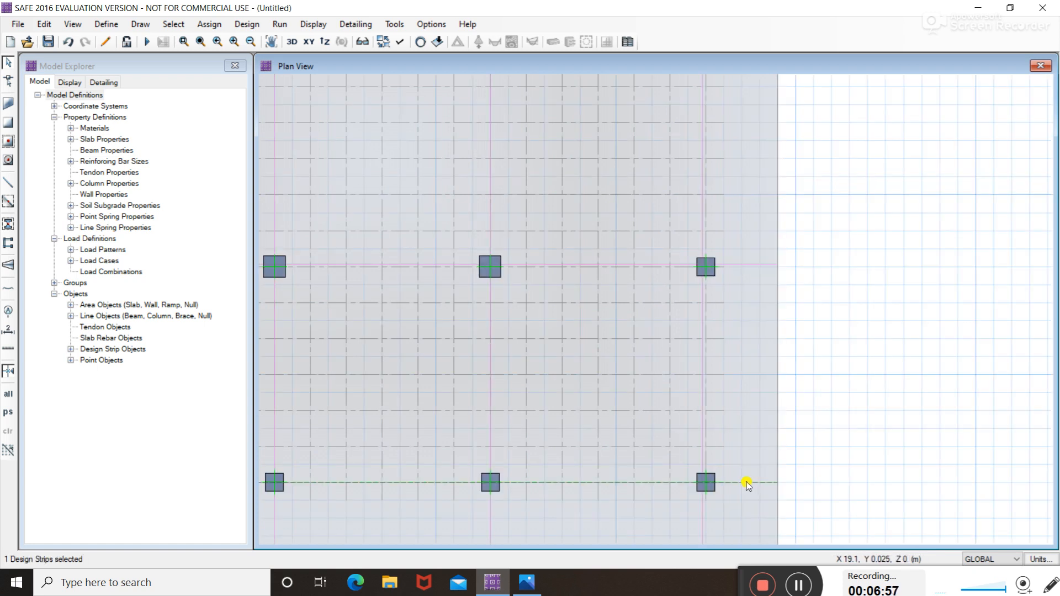
{"action": "right_click", "coordinate": [745, 479]}
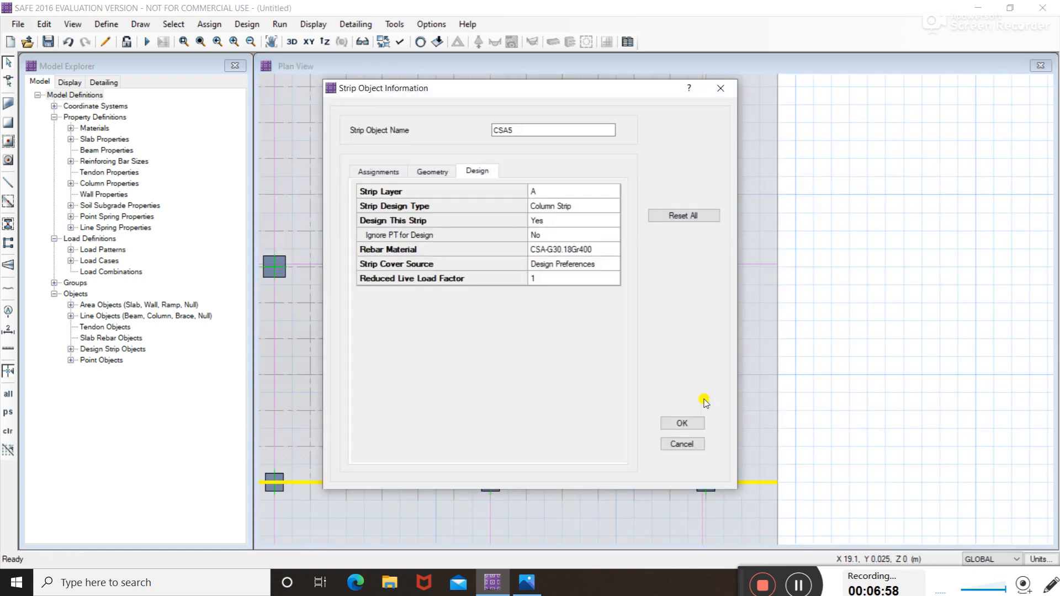
{"action": "left_click", "coordinate": [562, 249]}
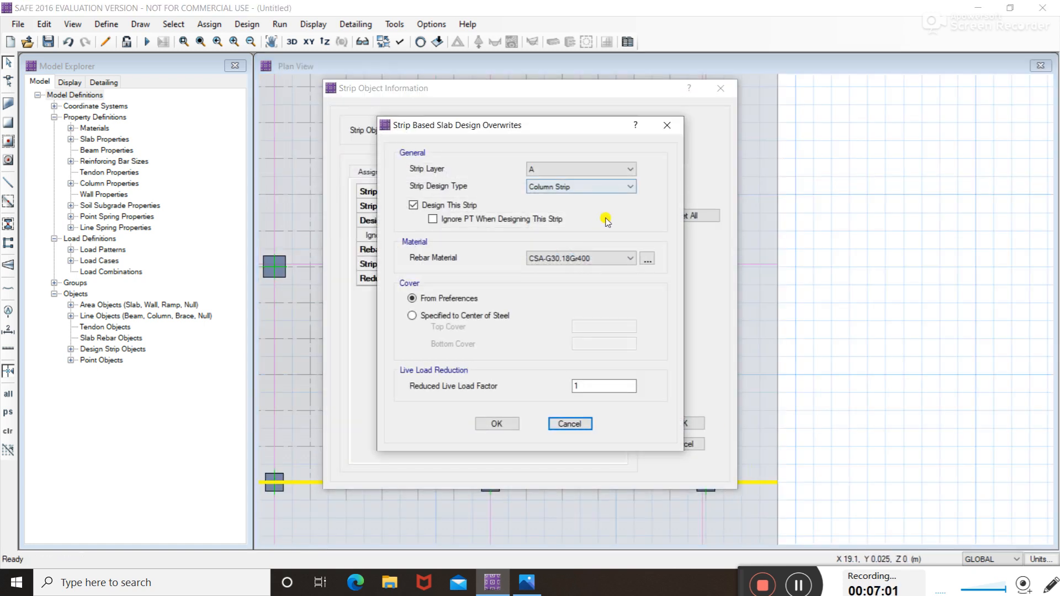
{"action": "left_click", "coordinate": [605, 258]}
{"action": "left_click", "coordinate": [584, 280]}
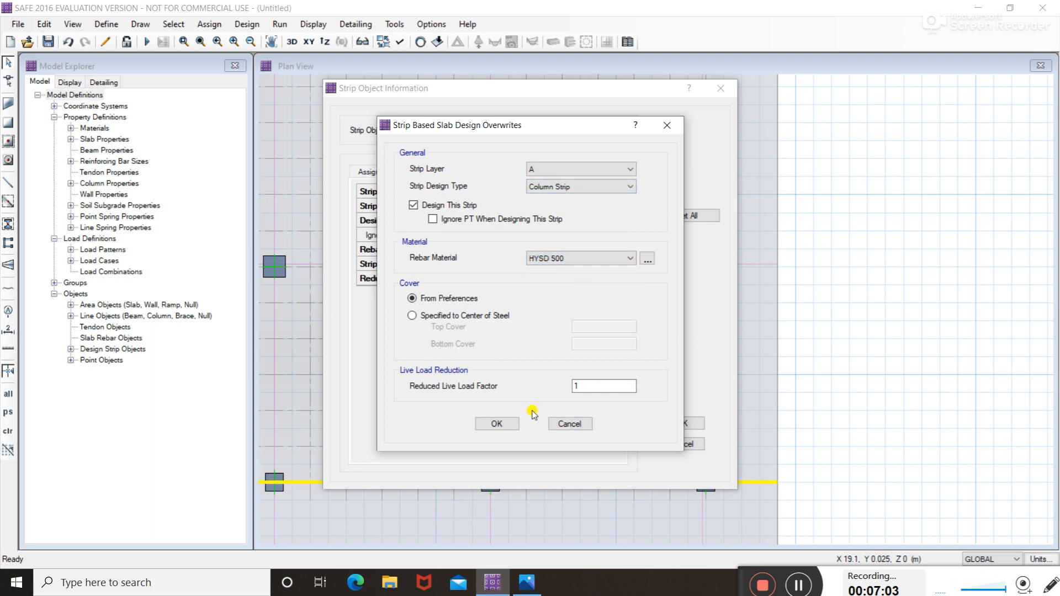
{"action": "left_click", "coordinate": [497, 423]}
{"action": "left_click", "coordinate": [681, 424]}
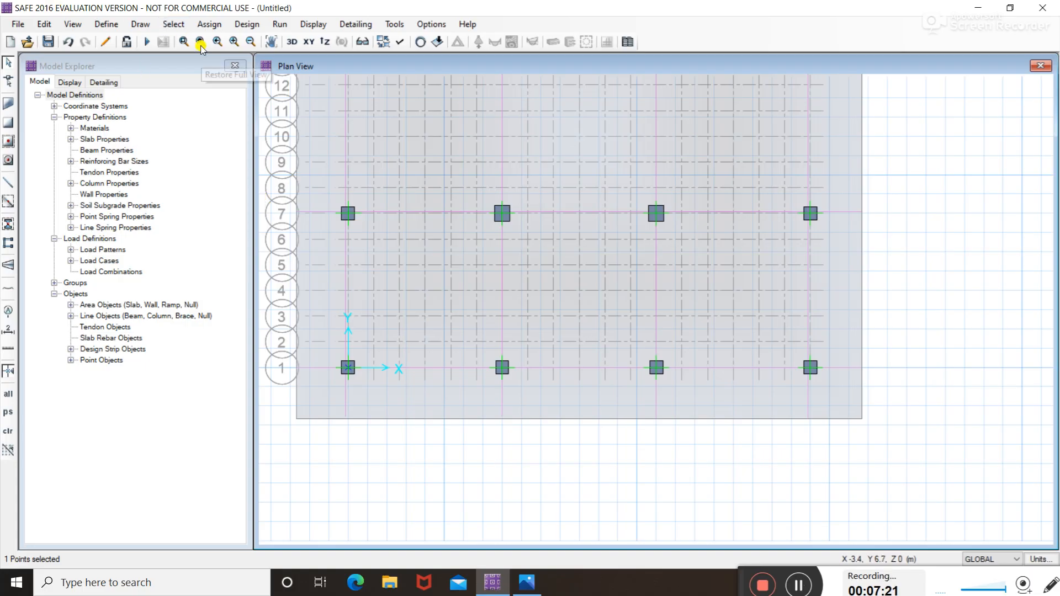
Assign a DEAD gravity point load of 1850 kN to the column point at A-1
{"action": "left_click", "coordinate": [208, 24]}
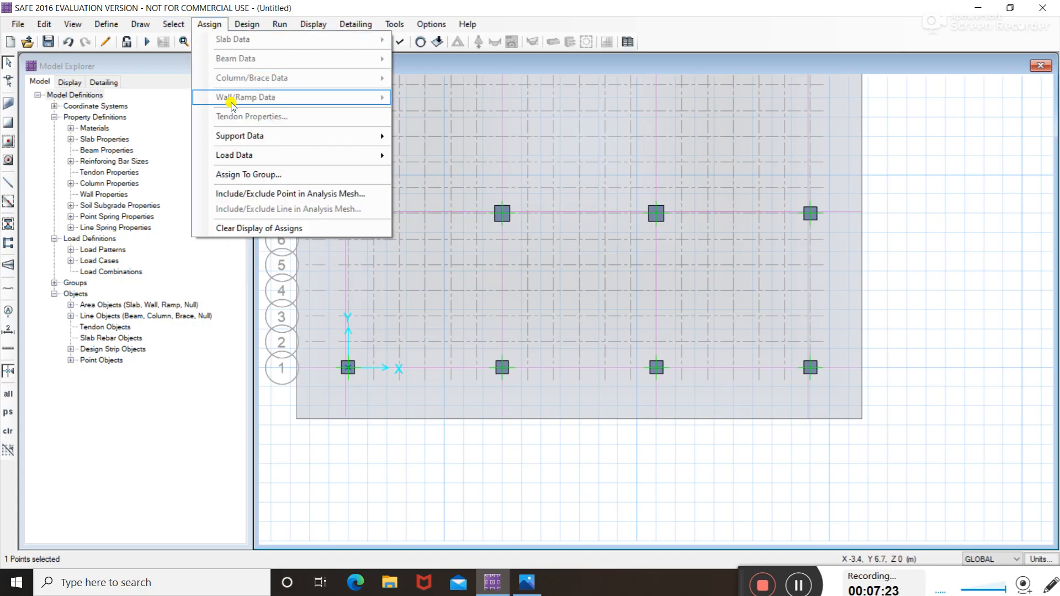
{"action": "mouse_move", "coordinate": [359, 155]}
{"action": "left_click", "coordinate": [475, 228]}
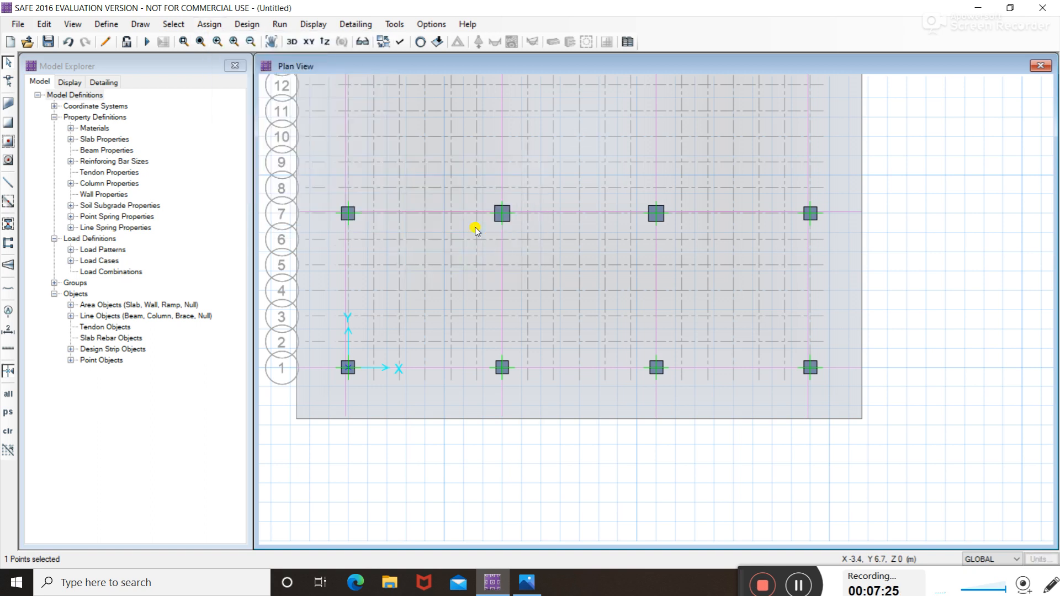
{"action": "double_click", "coordinate": [501, 276]}
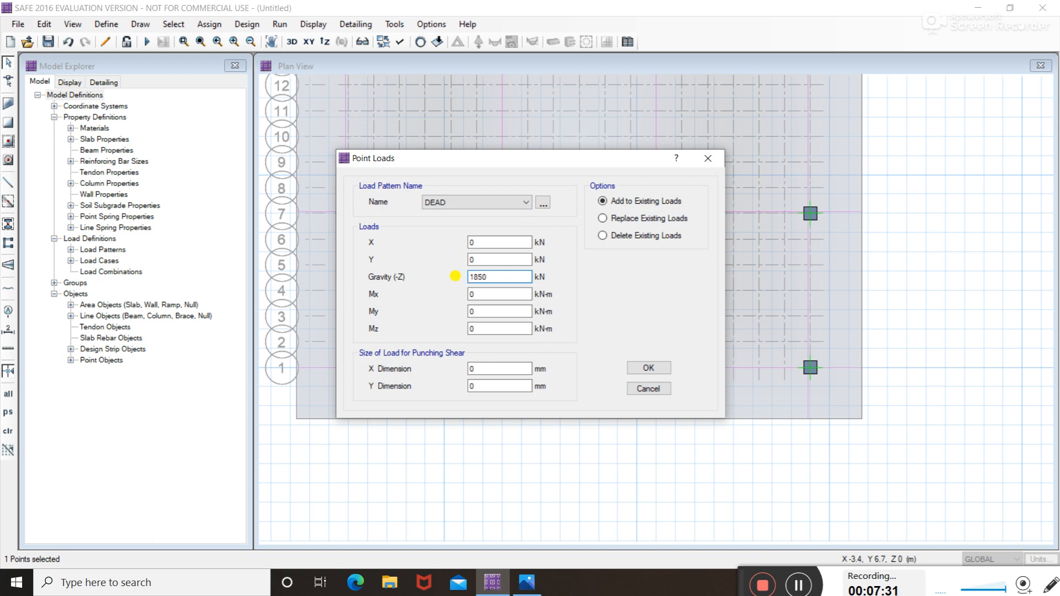
{"action": "left_click", "coordinate": [646, 367]}
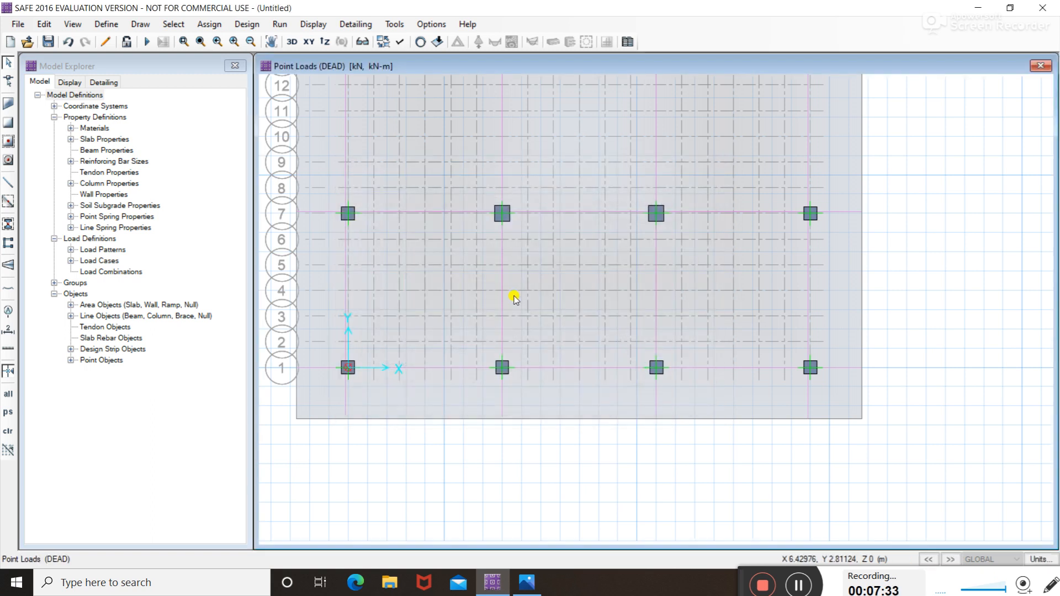
Assign a LIVE gravity point load of 797.6 kN to the column point at A-1
{"action": "left_click", "coordinate": [348, 368]}
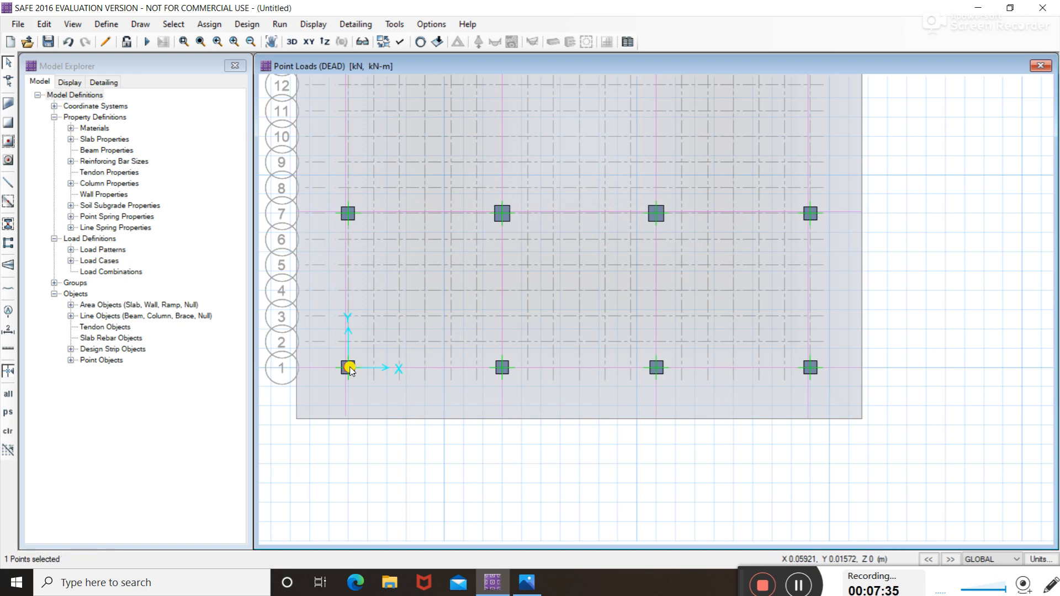
{"action": "left_click", "coordinate": [209, 24]}
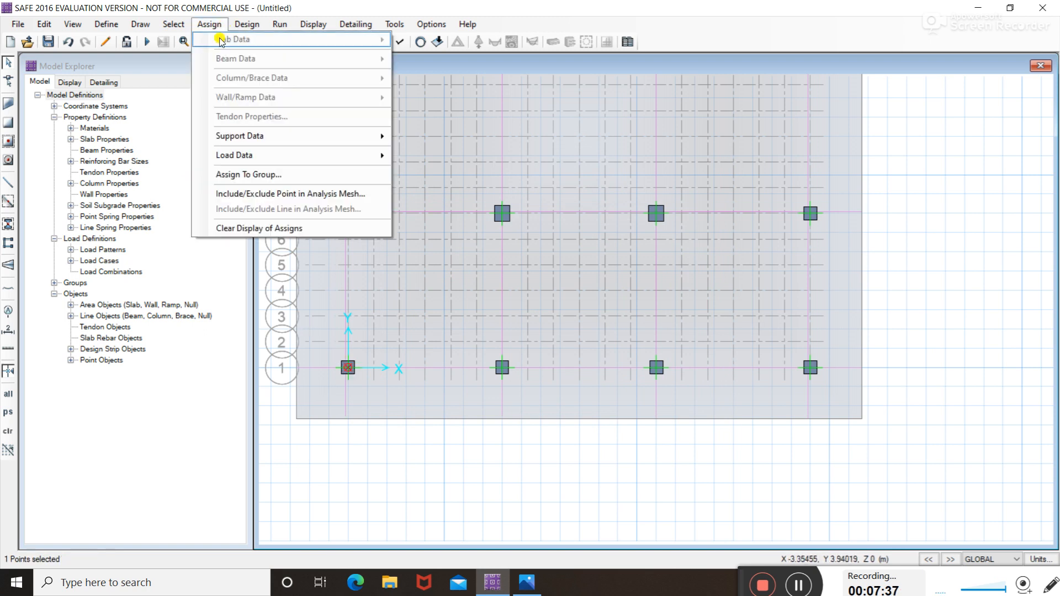
{"action": "mouse_move", "coordinate": [261, 159]}
{"action": "left_click", "coordinate": [502, 228]}
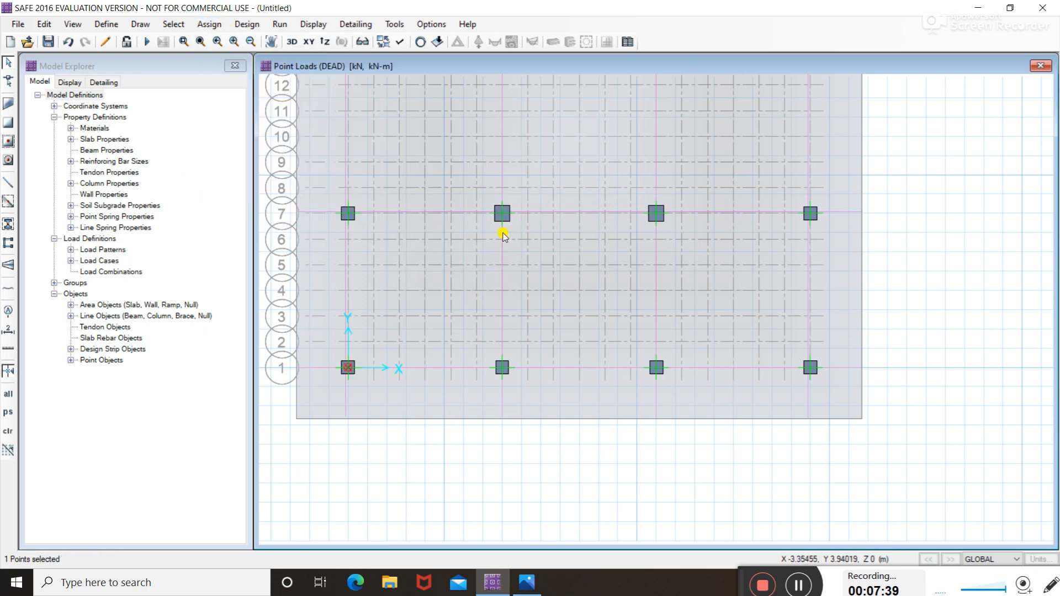
{"action": "left_click", "coordinate": [485, 203]}
{"action": "left_click", "coordinate": [461, 223]}
{"action": "left_click_drag", "start_coordinate": [486, 277], "coordinate": [431, 275]}
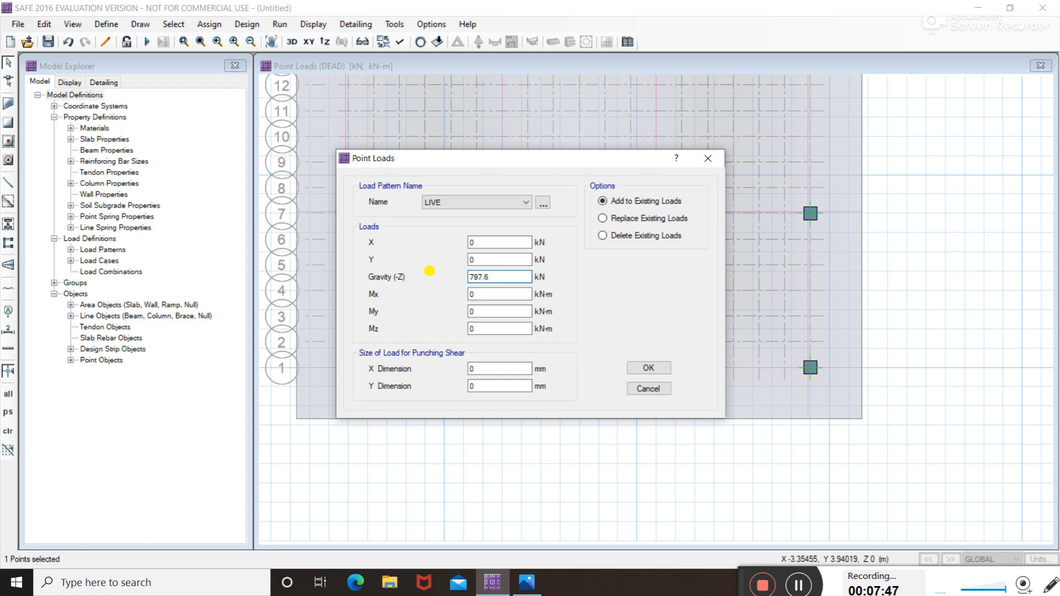
{"action": "type", "text": "797.6"}
{"action": "left_click", "coordinate": [641, 367]}
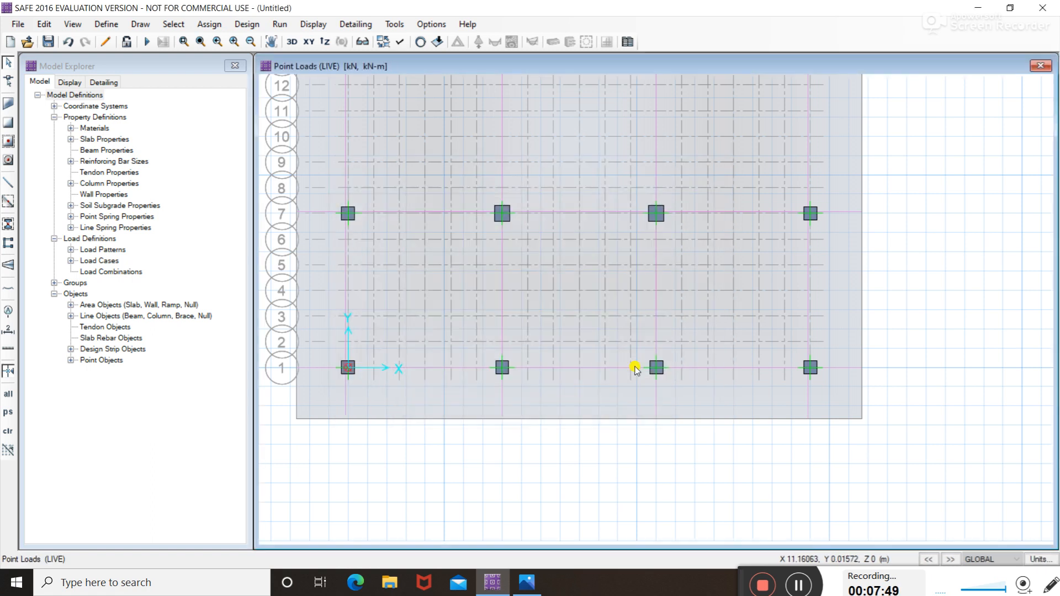
Assign point loads to the remaining column points of the mat
{"action": "scroll", "coordinate": [371, 235], "scroll_direction": "down", "scroll_amount": 1}
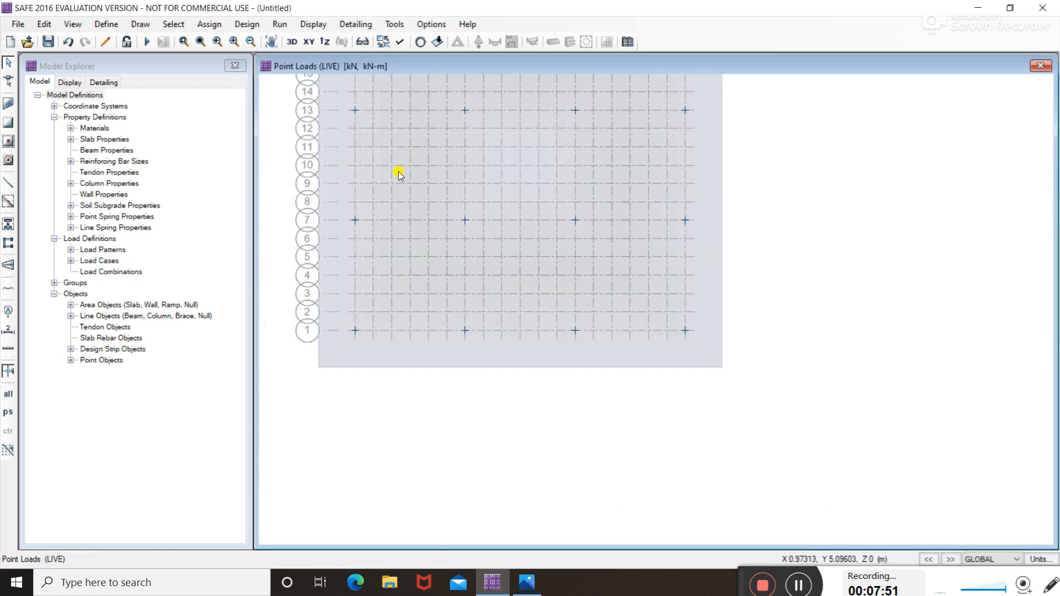
{"action": "middle_click_drag", "start_coordinate": [394, 284], "coordinate": [392, 308]}
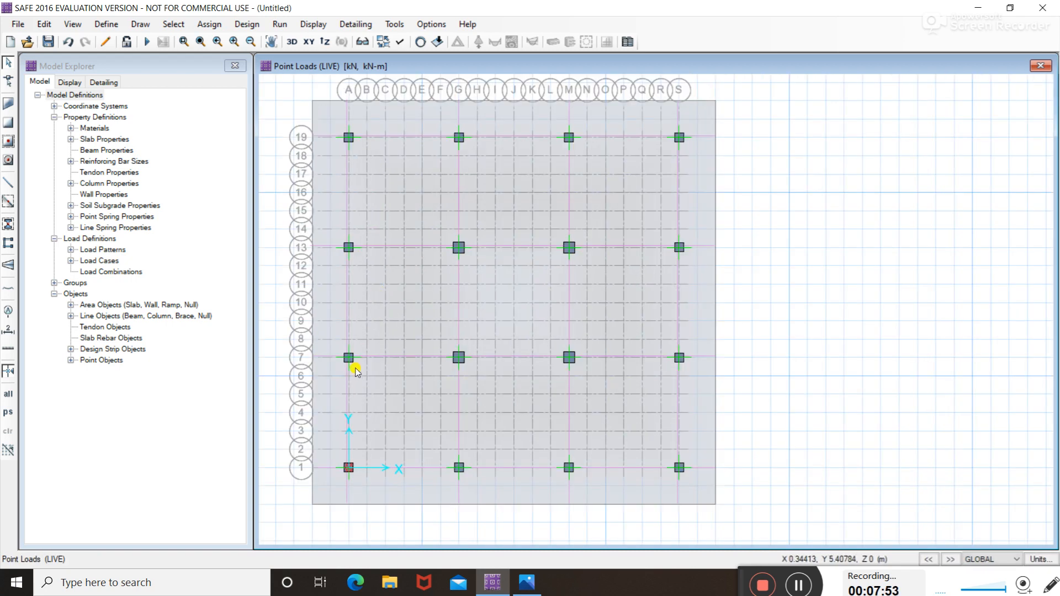
{"action": "scroll", "coordinate": [342, 362], "scroll_direction": "up", "scroll_amount": 2}
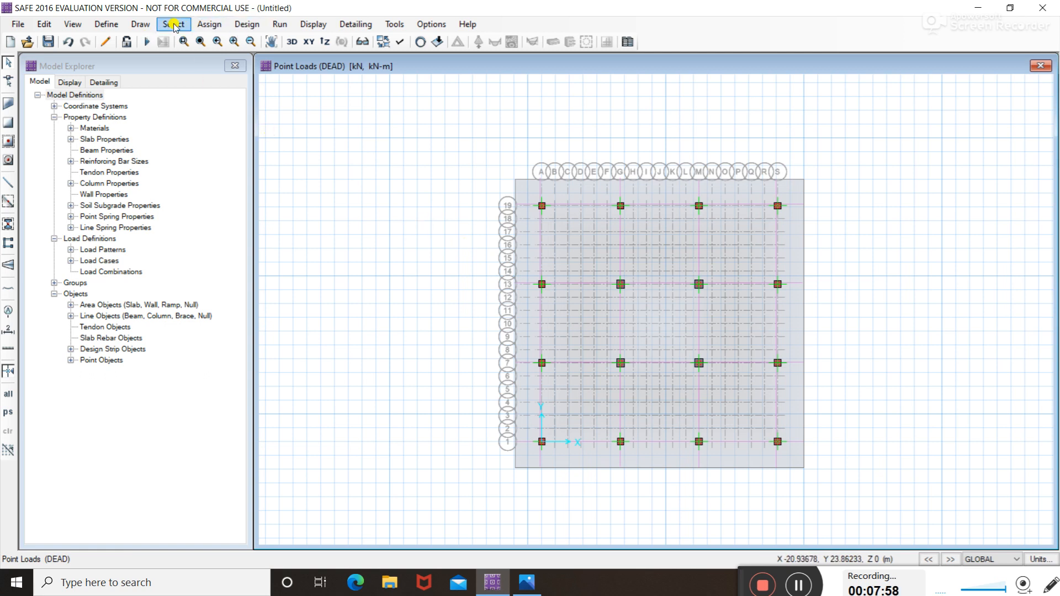
Run the analysis and design with the model saved as MAT YOUTUBE, and display the punching shear design
{"action": "left_click", "coordinate": [146, 42]}
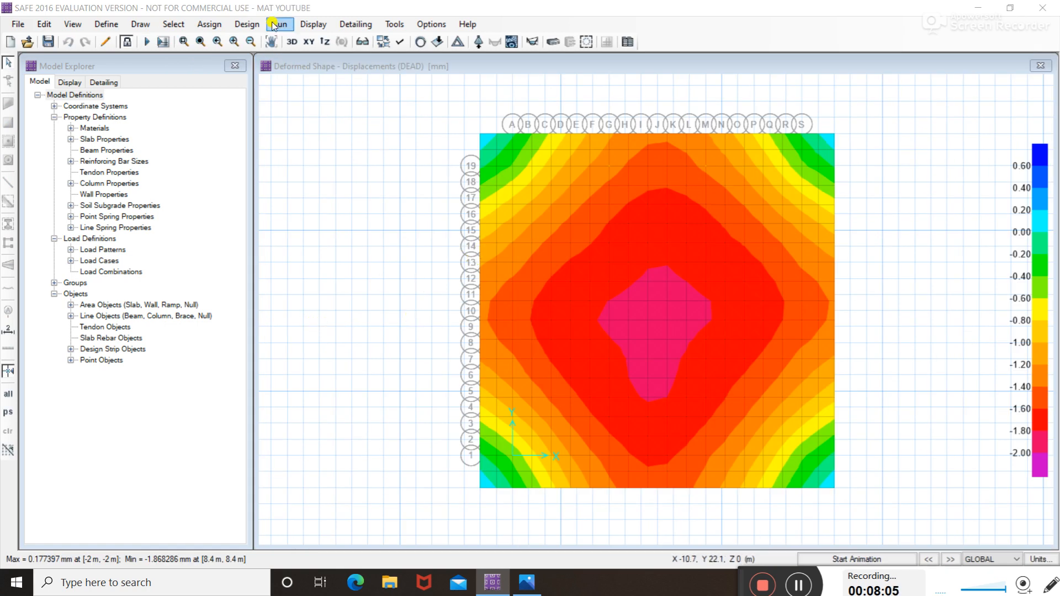
{"action": "left_click", "coordinate": [317, 26]}
{"action": "left_click", "coordinate": [316, 26]}
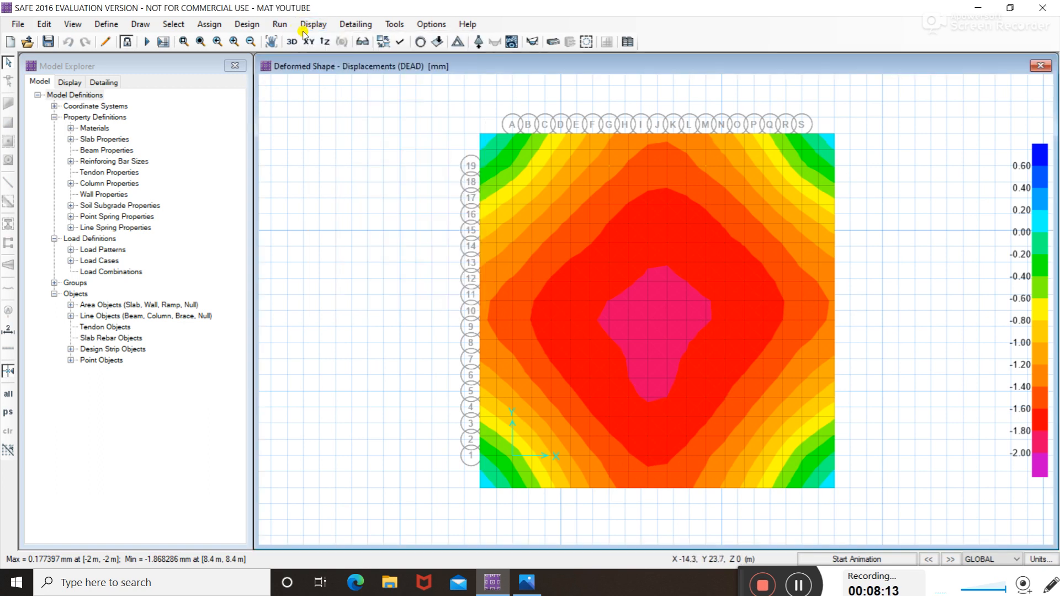
{"action": "left_click", "coordinate": [317, 25]}
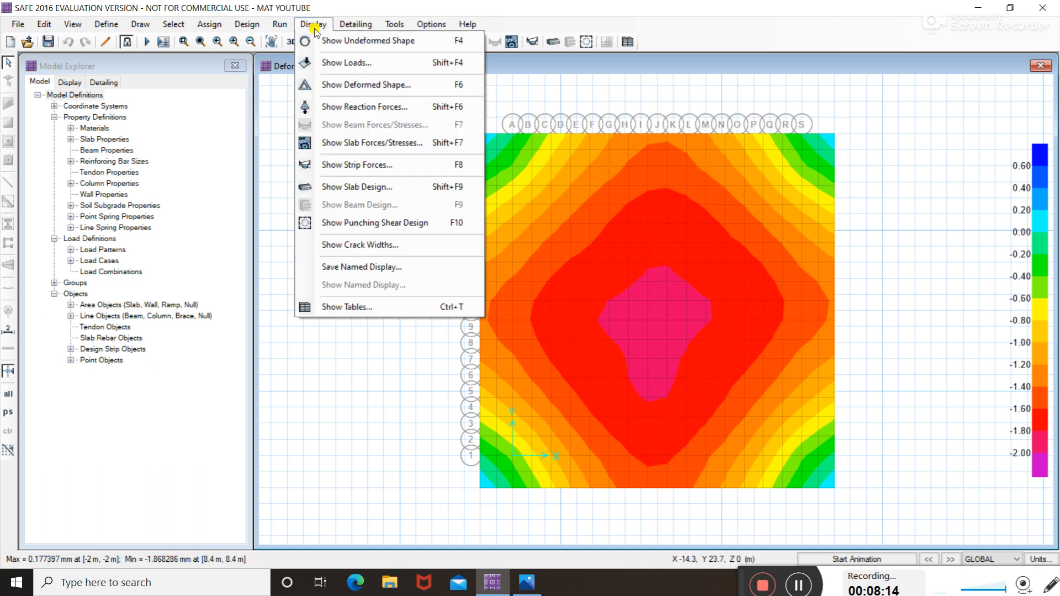
{"action": "left_click", "coordinate": [375, 223]}
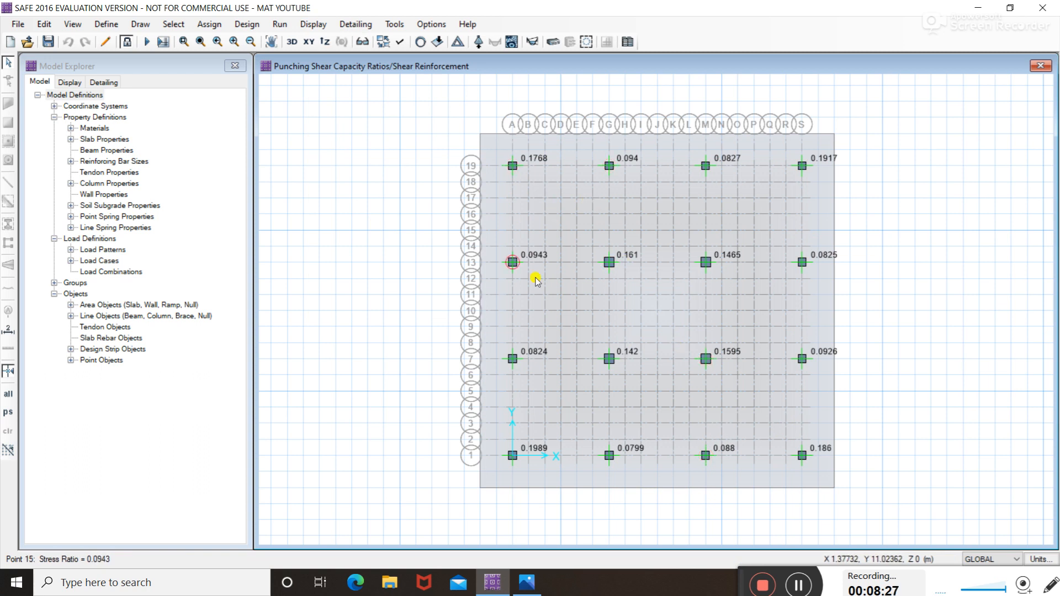
Accept the detailing preferences with metric units, metre lengths, millimetre sections and rebar spacing, and kilonewton forces
{"action": "left_click", "coordinate": [356, 24]}
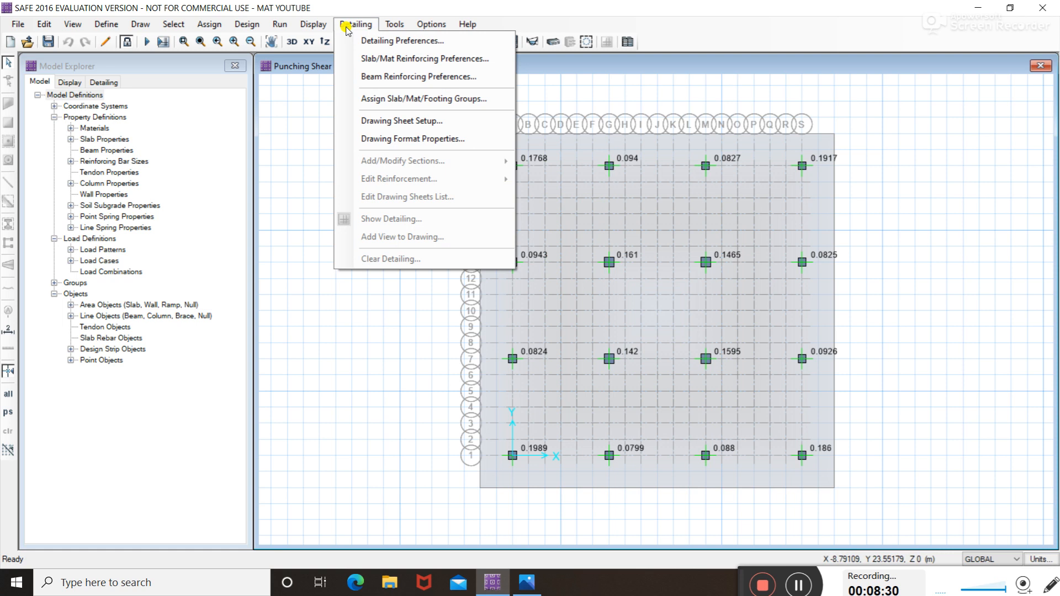
{"action": "left_click", "coordinate": [429, 43]}
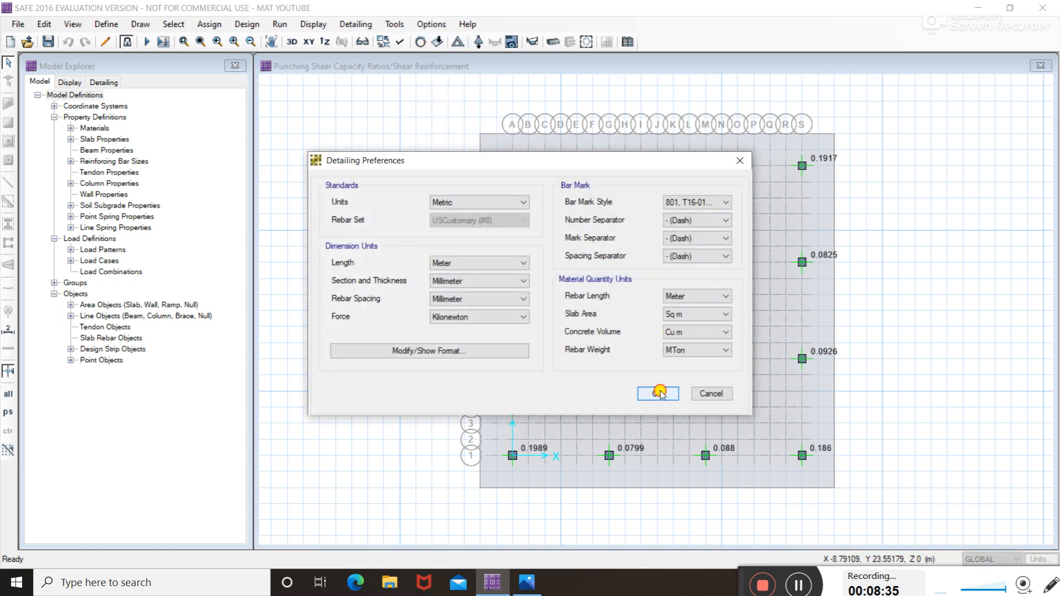
{"action": "left_click", "coordinate": [656, 393]}
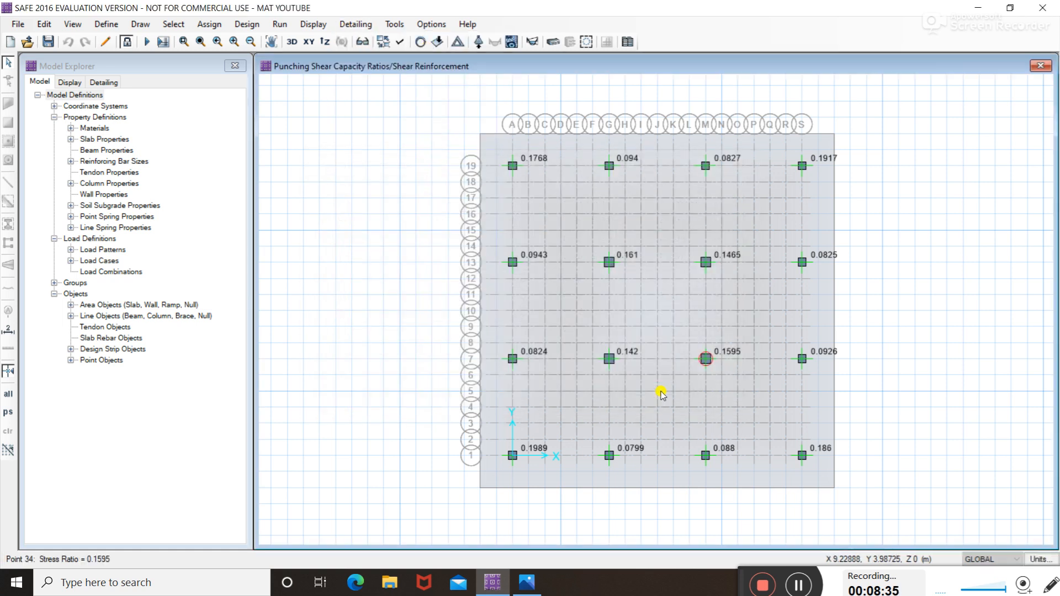
Inspect the punching shear capacity ratios of the mat in a 3D view
{"action": "left_click", "coordinate": [292, 42]}
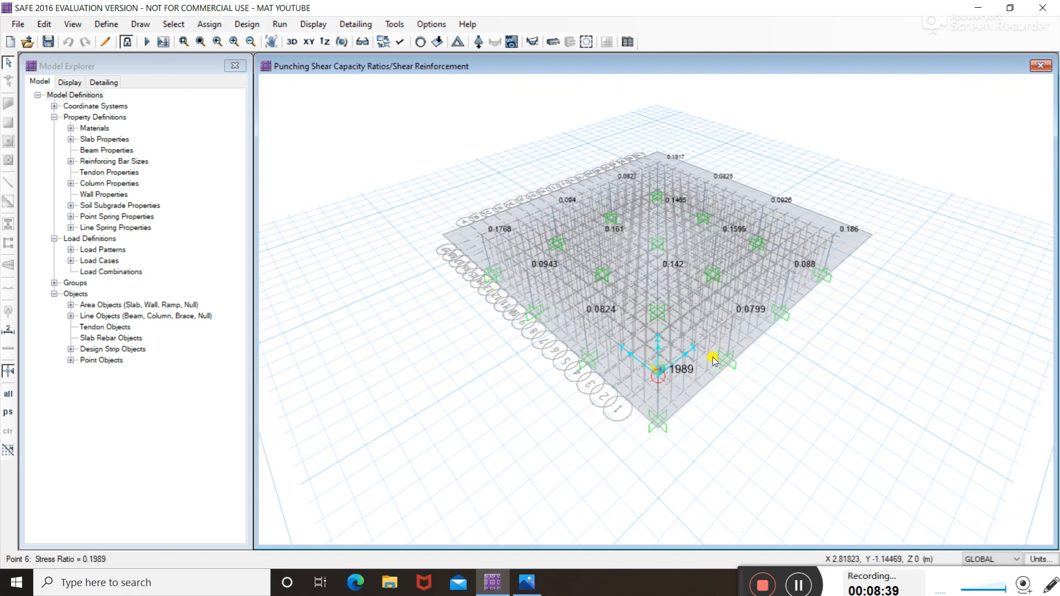
{"action": "scroll", "coordinate": [709, 356], "scroll_direction": "up", "scroll_amount": 2}
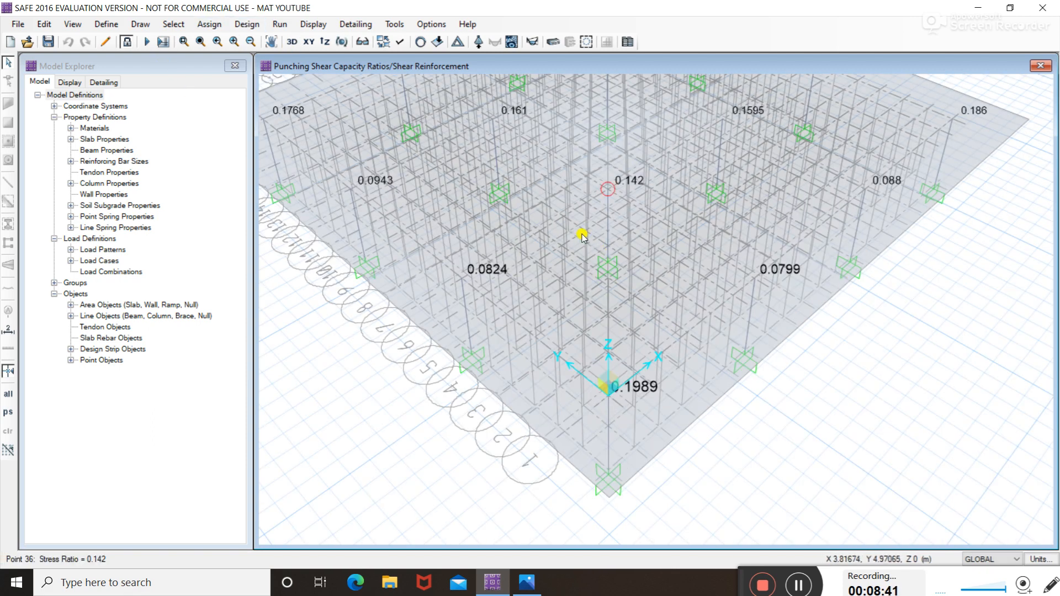
{"action": "scroll", "coordinate": [582, 236], "scroll_direction": "down", "scroll_amount": 2}
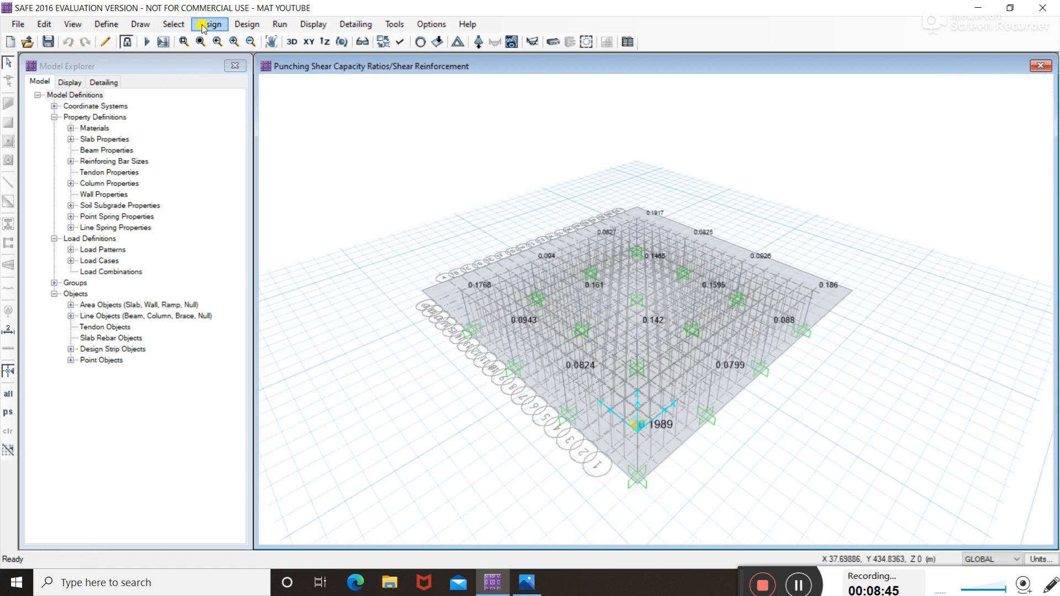
Run detailing with individual bars generated in plan and in the 3D model, and areas merged to clean edges and sections
{"action": "left_click", "coordinate": [163, 42]}
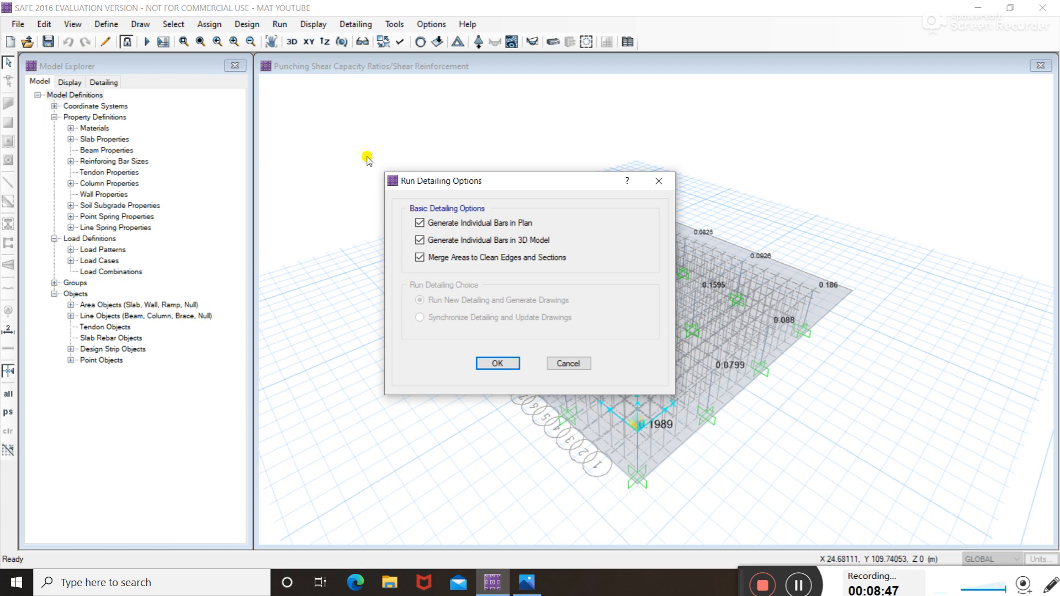
{"action": "left_click", "coordinate": [497, 362]}
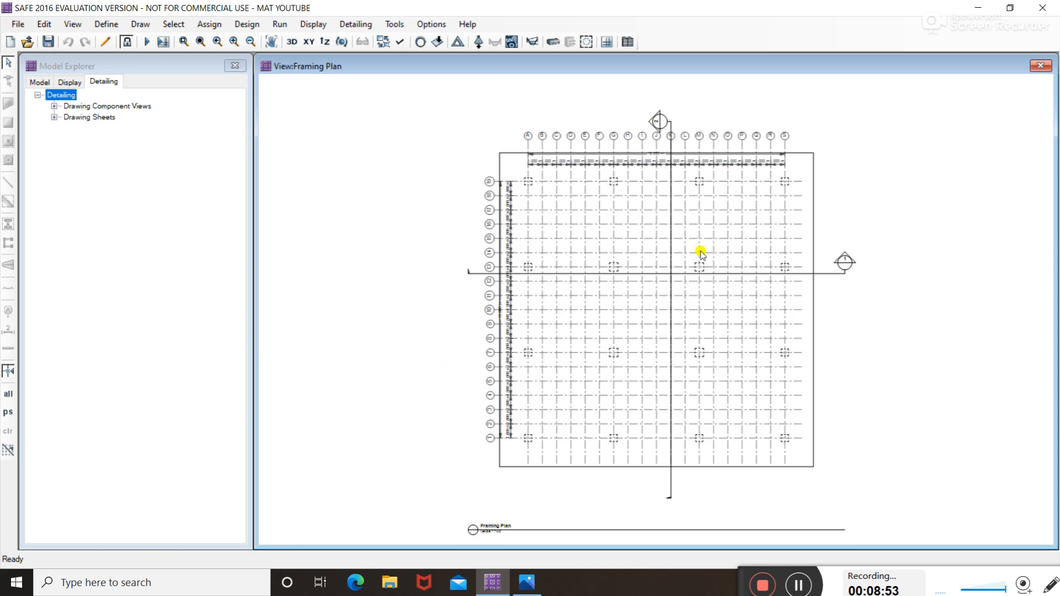
{"action": "middle_click_drag", "start_coordinate": [691, 431], "coordinate": [664, 360]}
{"action": "middle_click_drag", "start_coordinate": [637, 294], "coordinate": [650, 396]}
{"action": "middle_click_drag", "start_coordinate": [622, 360], "coordinate": [563, 303]}
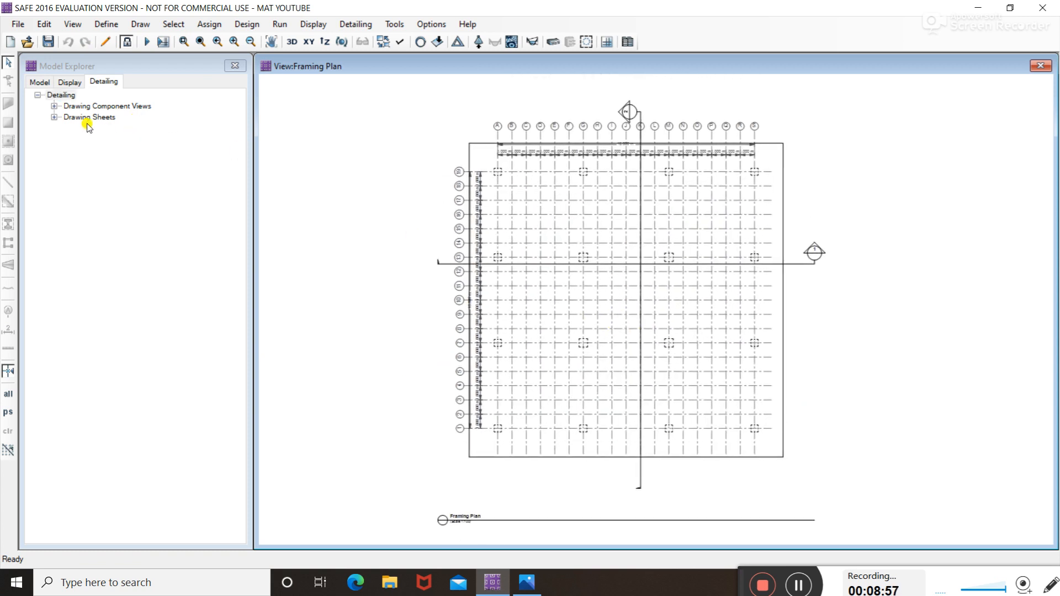
Look through the available drawing sheets, cover sheet and drawing component views of the detailing
{"action": "left_click", "coordinate": [55, 117]}
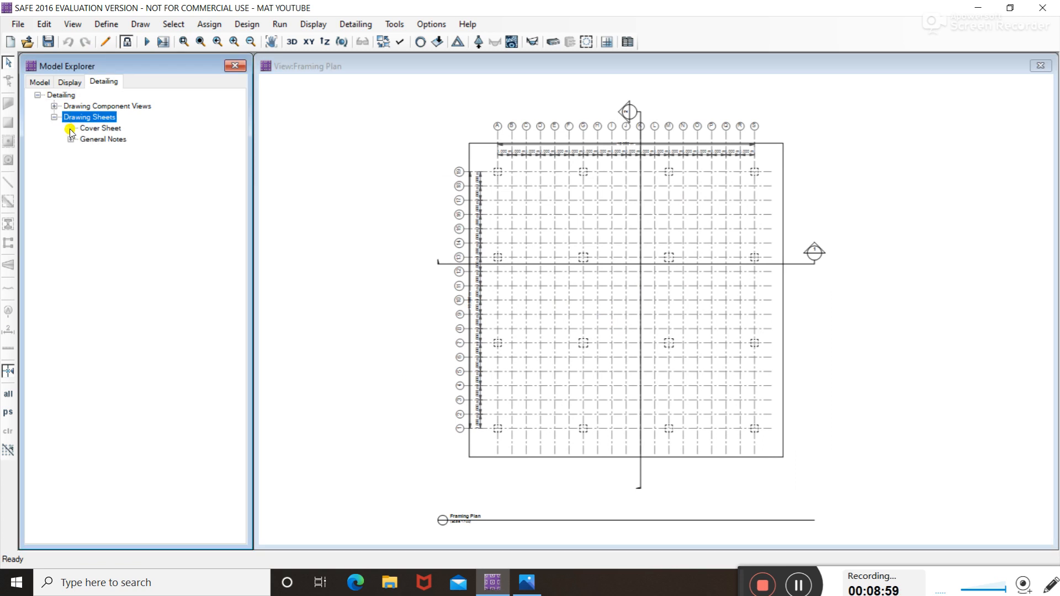
{"action": "left_click", "coordinate": [70, 128]}
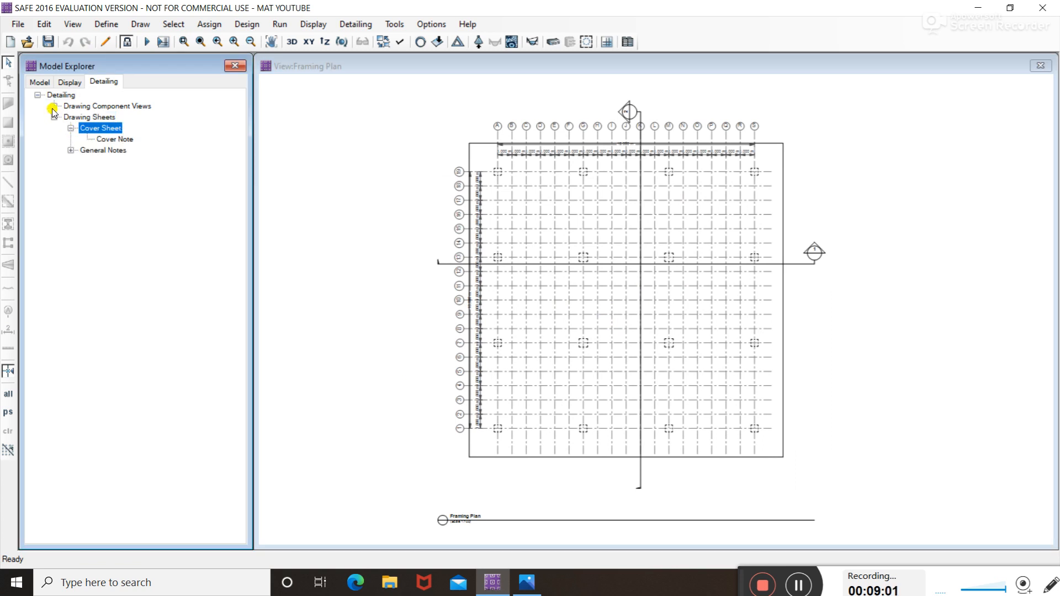
{"action": "left_click", "coordinate": [54, 108]}
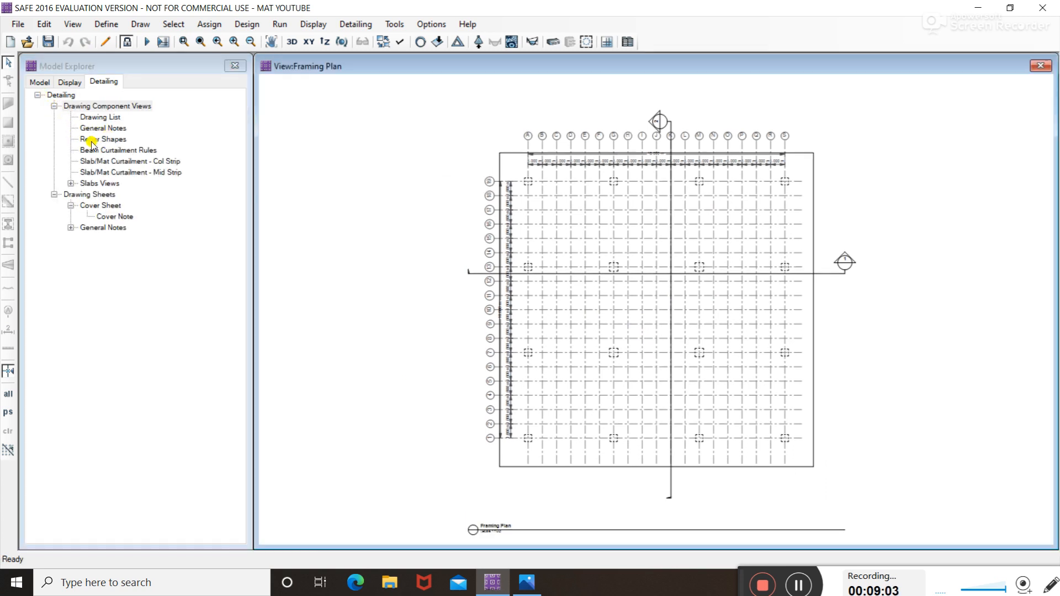
{"action": "left_click_drag", "start_coordinate": [97, 119], "coordinate": [98, 120]}
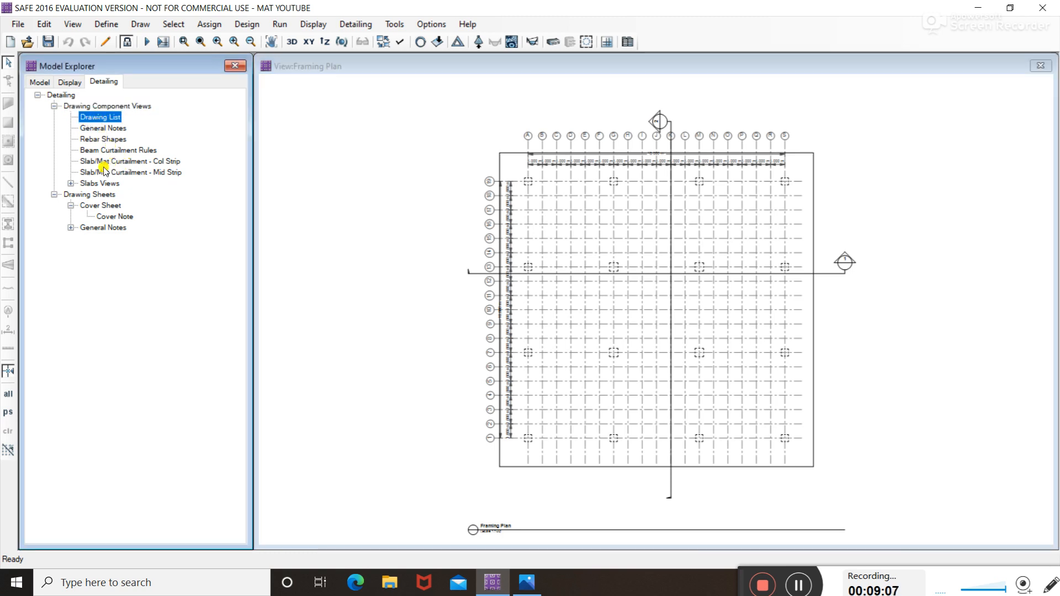
Display the Rebar Table from the slabs views and examine its bar marks, diameters and cut lengths
{"action": "left_click", "coordinate": [71, 183]}
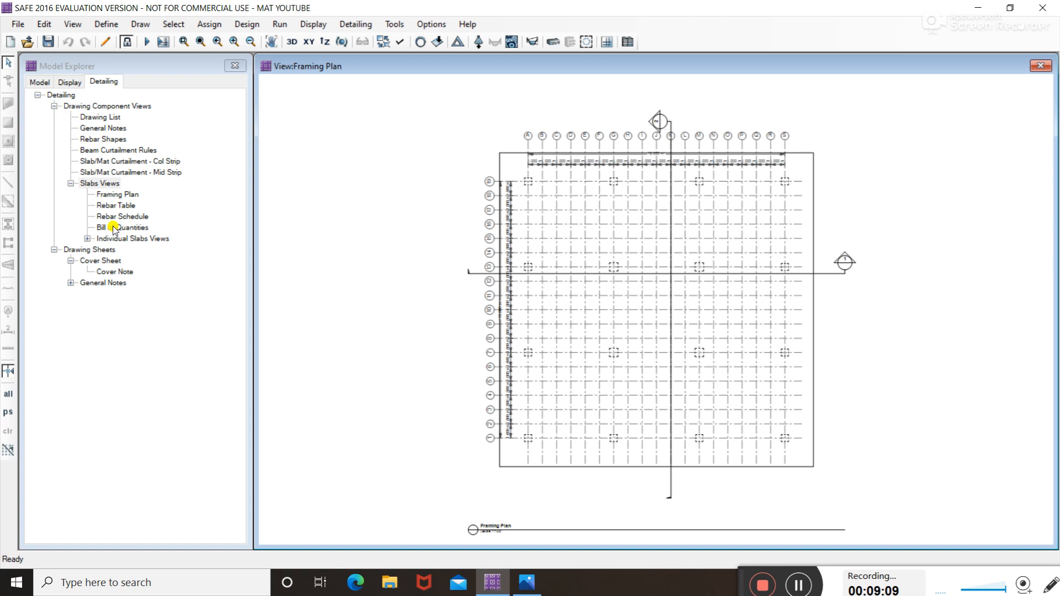
{"action": "left_click", "coordinate": [113, 206]}
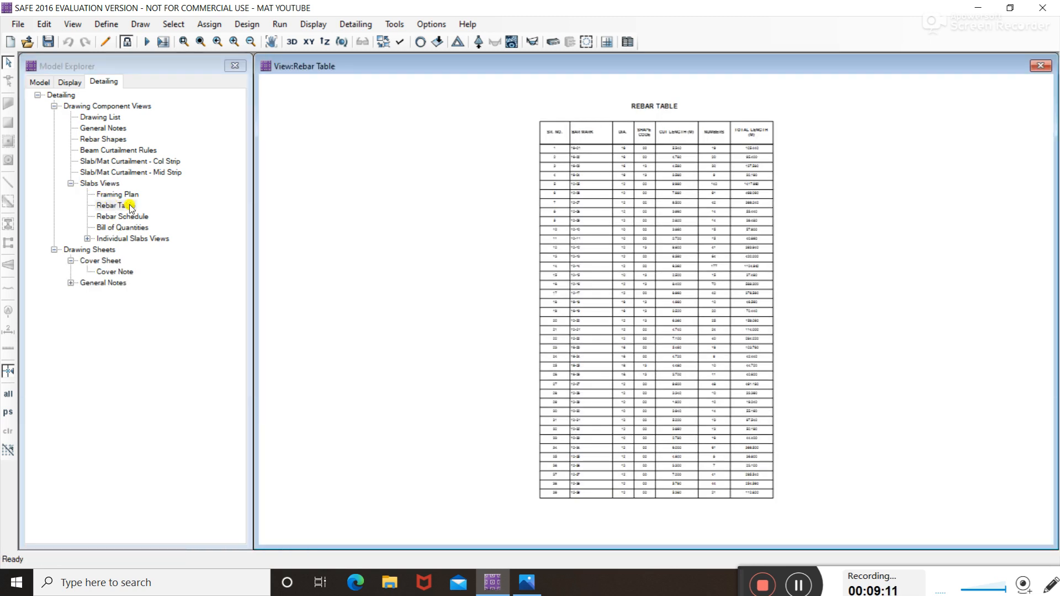
{"action": "scroll", "coordinate": [649, 178], "scroll_direction": "up", "scroll_amount": 4}
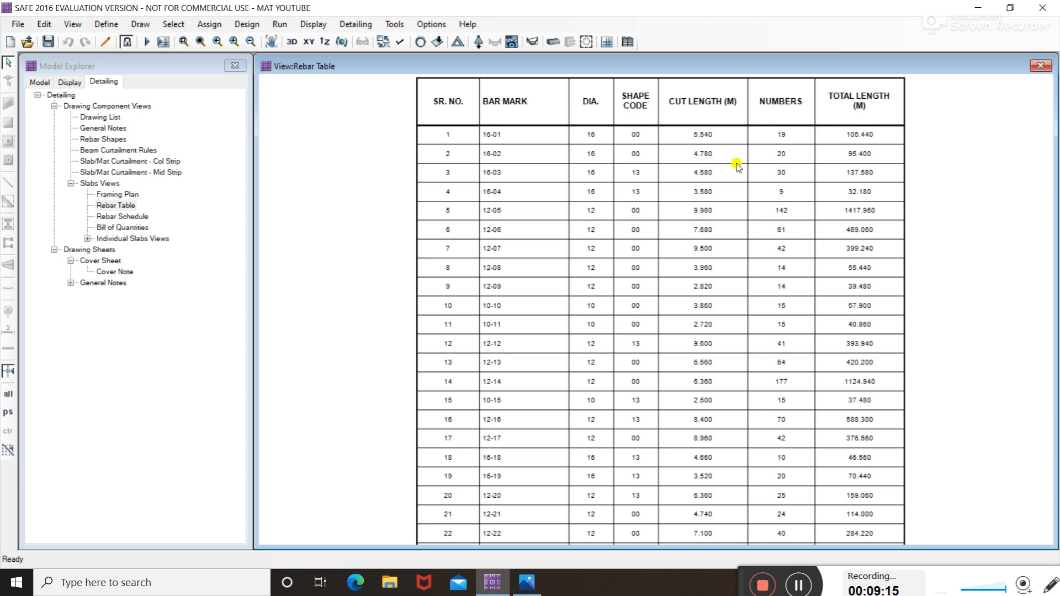
{"action": "scroll", "coordinate": [740, 229], "scroll_direction": "down", "scroll_amount": 1}
{"action": "scroll", "coordinate": [739, 229], "scroll_direction": "down", "scroll_amount": 3}
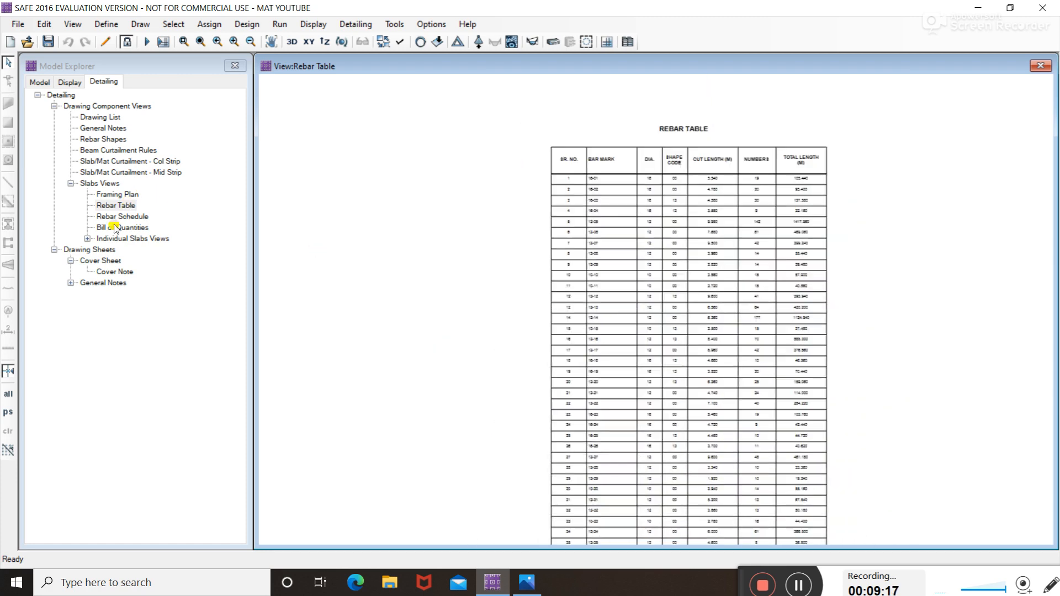
Display the Rebar Schedule of the slabs and examine its bar counts, lengths and shape codes
{"action": "double_click", "coordinate": [97, 221]}
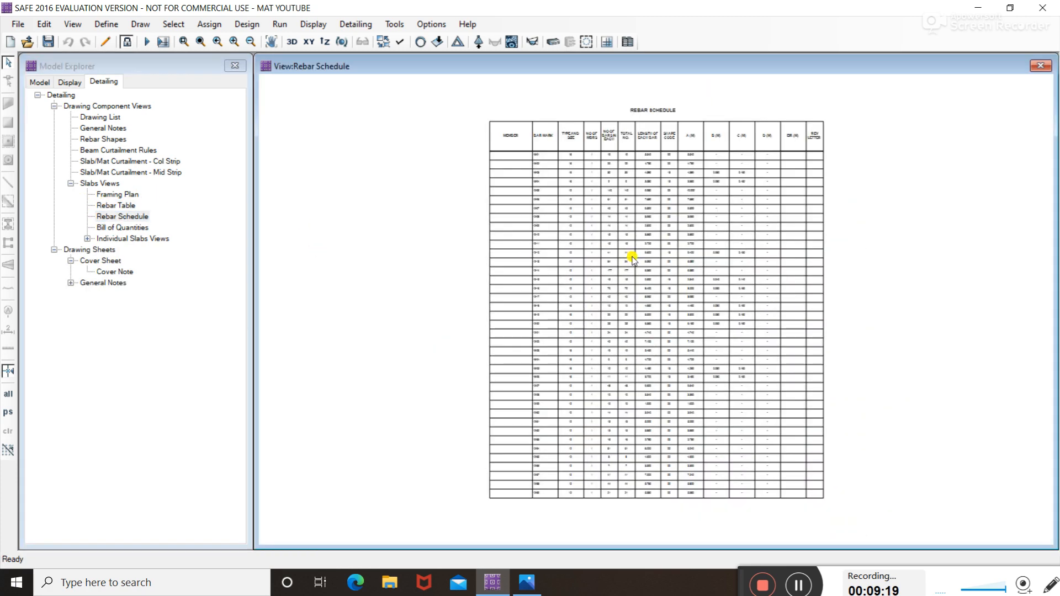
{"action": "scroll", "coordinate": [676, 164], "scroll_direction": "up", "scroll_amount": 3}
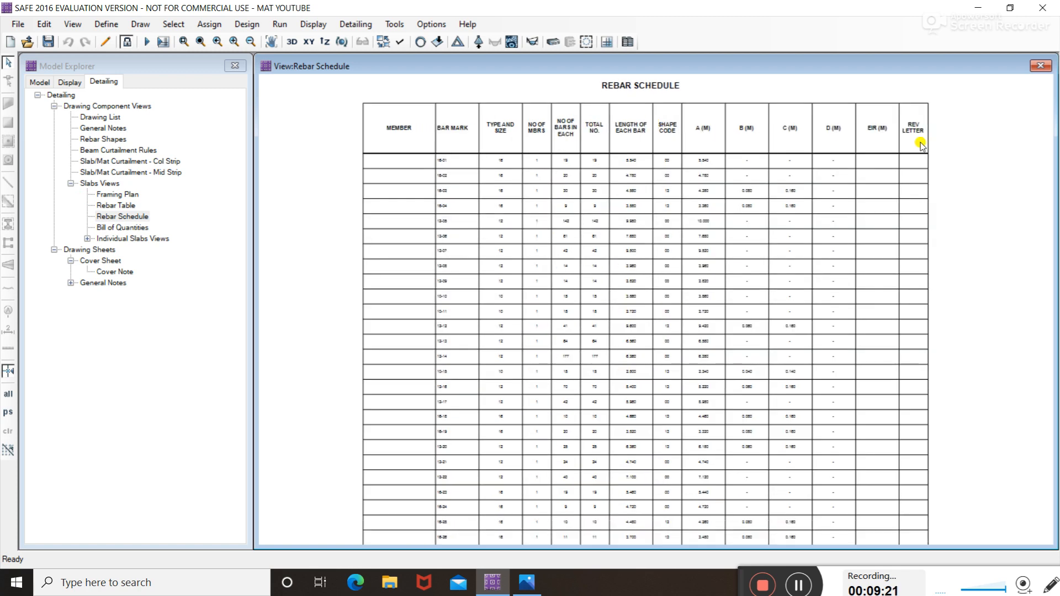
{"action": "scroll", "coordinate": [545, 254], "scroll_direction": "up", "scroll_amount": 1}
{"action": "scroll", "coordinate": [607, 215], "scroll_direction": "up", "scroll_amount": 4}
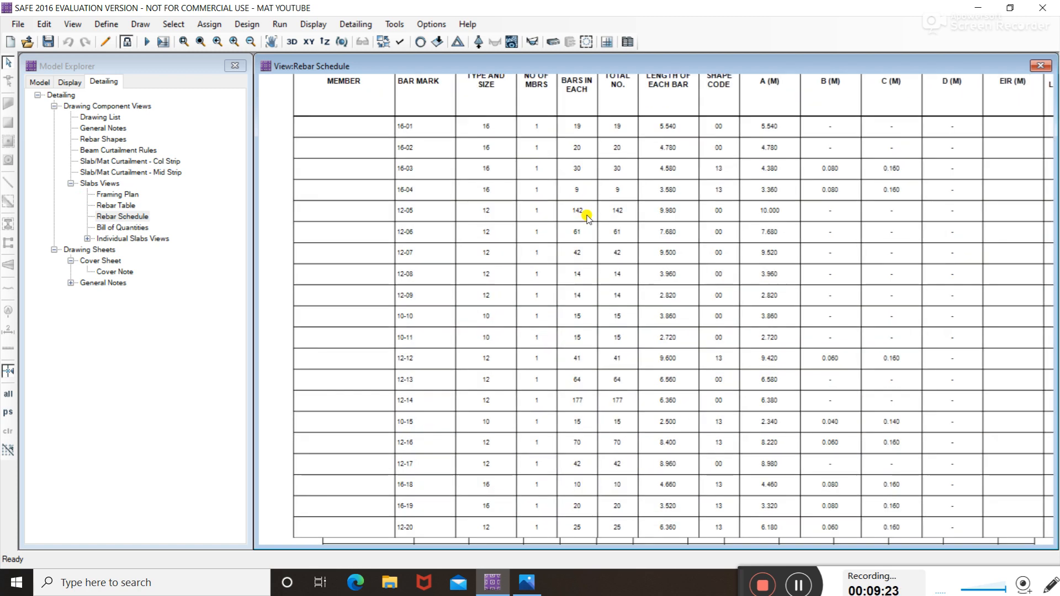
Display the Rebar Plan of Mat1 and examine the bar callouts around the columns
{"action": "left_click", "coordinate": [90, 239]}
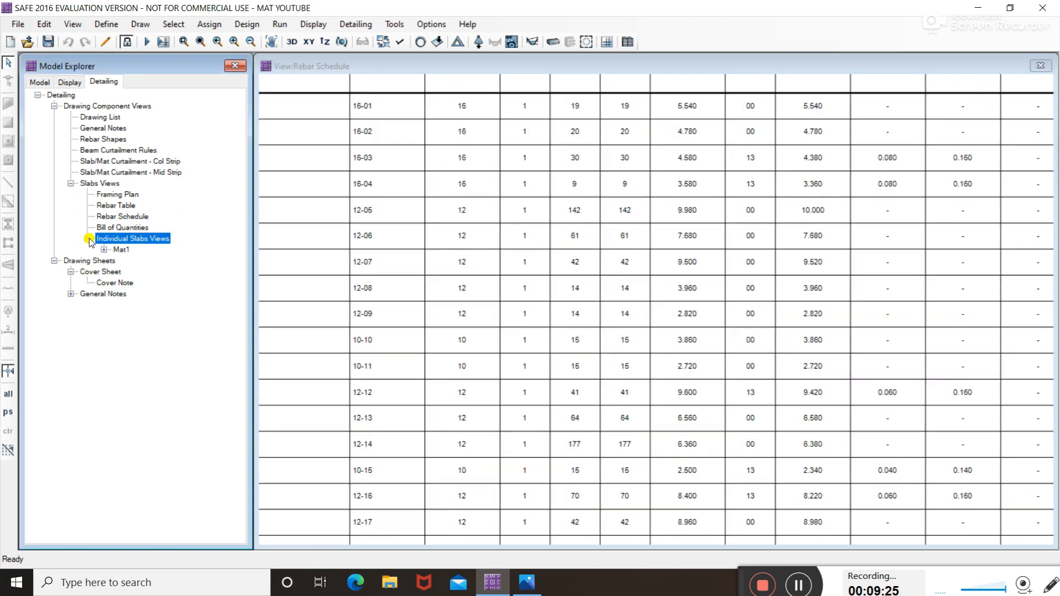
{"action": "left_click", "coordinate": [105, 250]}
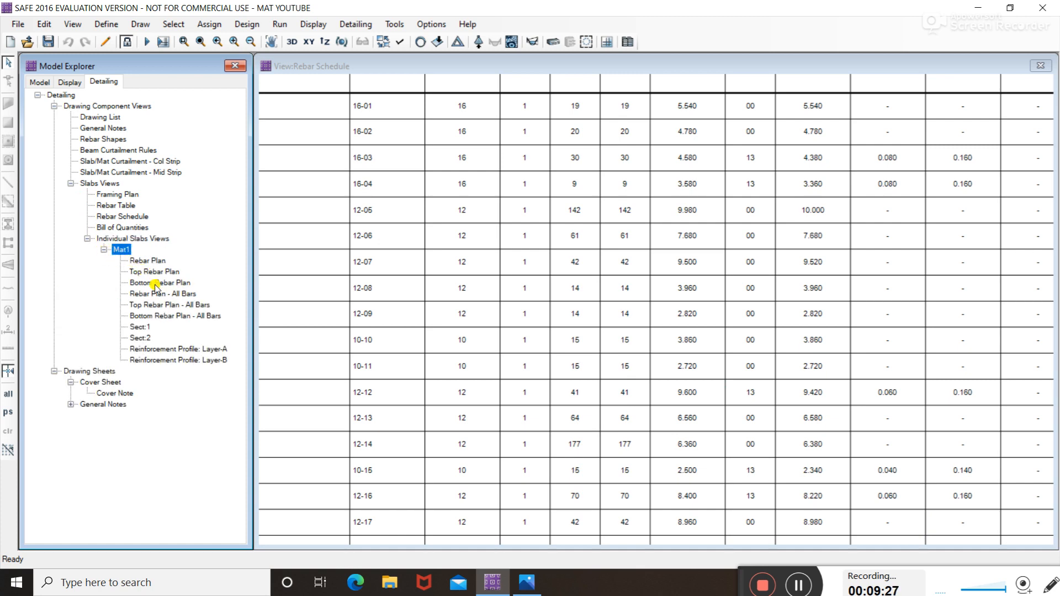
{"action": "double_click", "coordinate": [157, 262]}
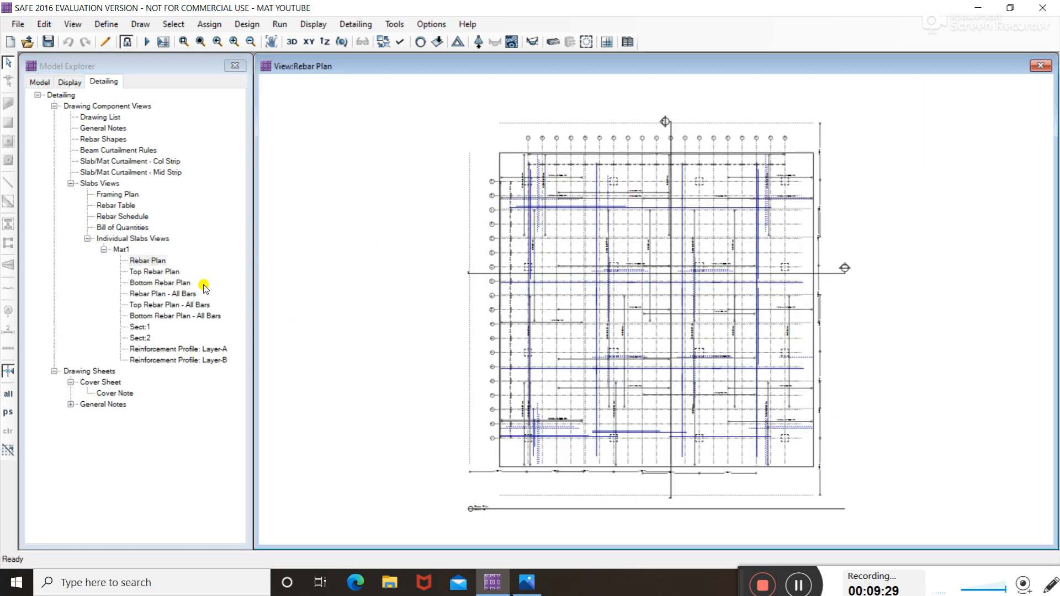
{"action": "scroll", "coordinate": [588, 359], "scroll_direction": "up", "scroll_amount": 5}
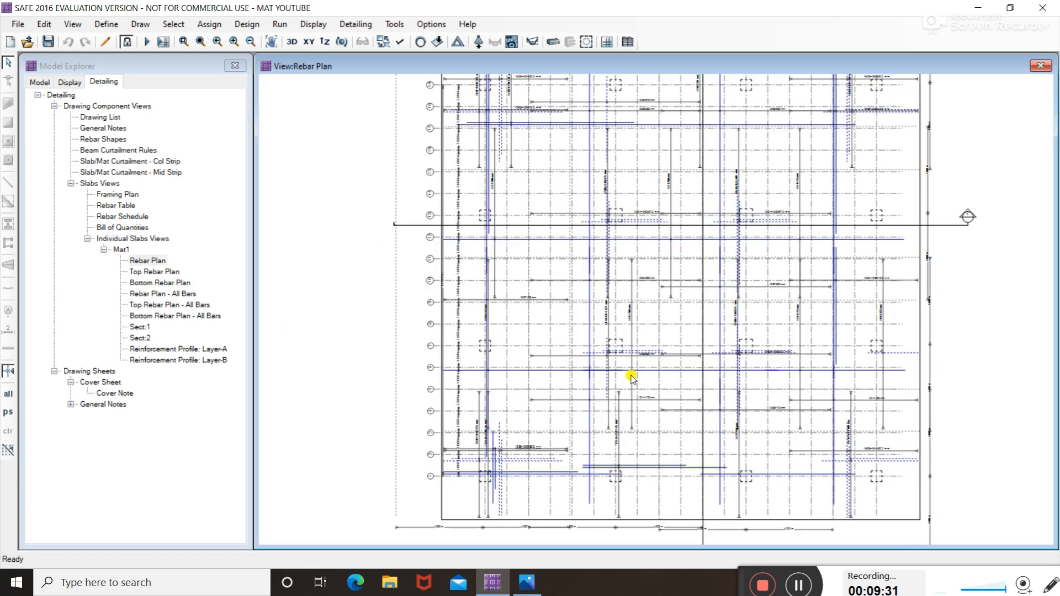
{"action": "scroll", "coordinate": [619, 347], "scroll_direction": "up", "scroll_amount": 5}
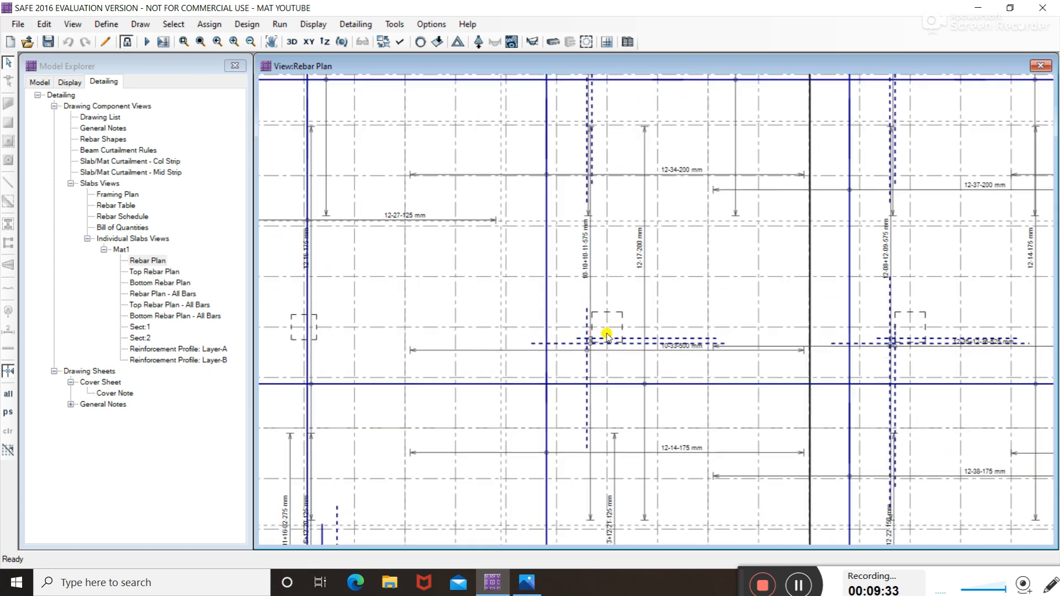
{"action": "scroll", "coordinate": [668, 358], "scroll_direction": "down", "scroll_amount": 6}
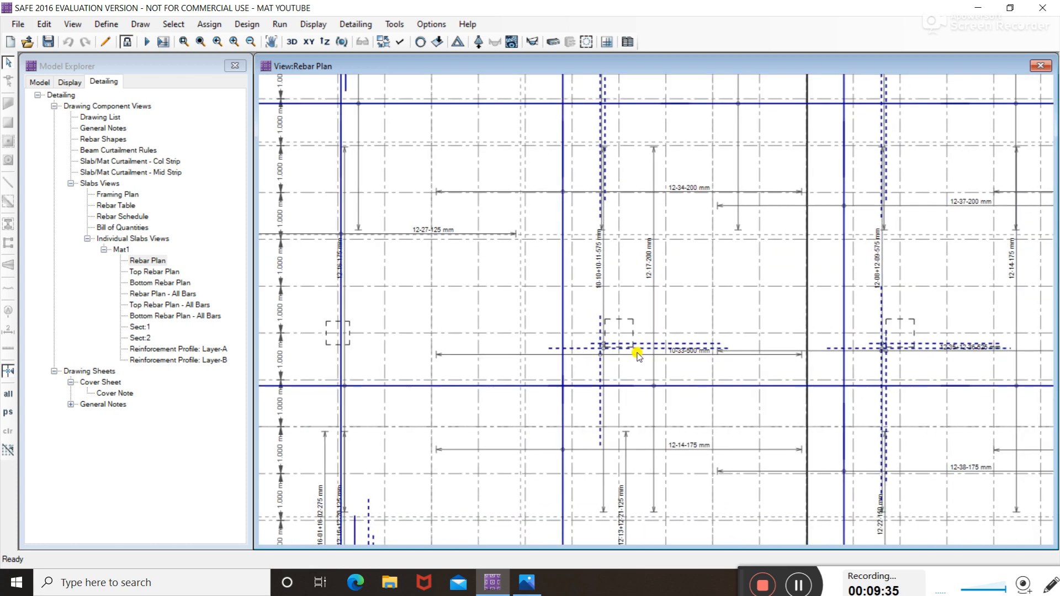
Display section Sect:1 of Mat1 and examine its top and bottom reinforcement
{"action": "double_click", "coordinate": [137, 330]}
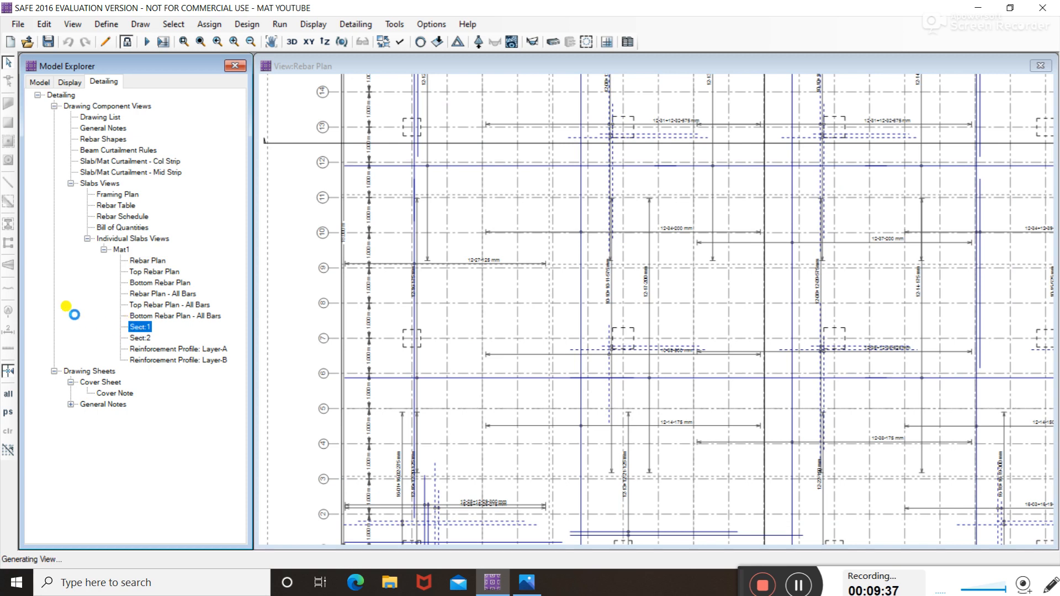
{"action": "scroll", "coordinate": [559, 319], "scroll_direction": "up", "scroll_amount": 6}
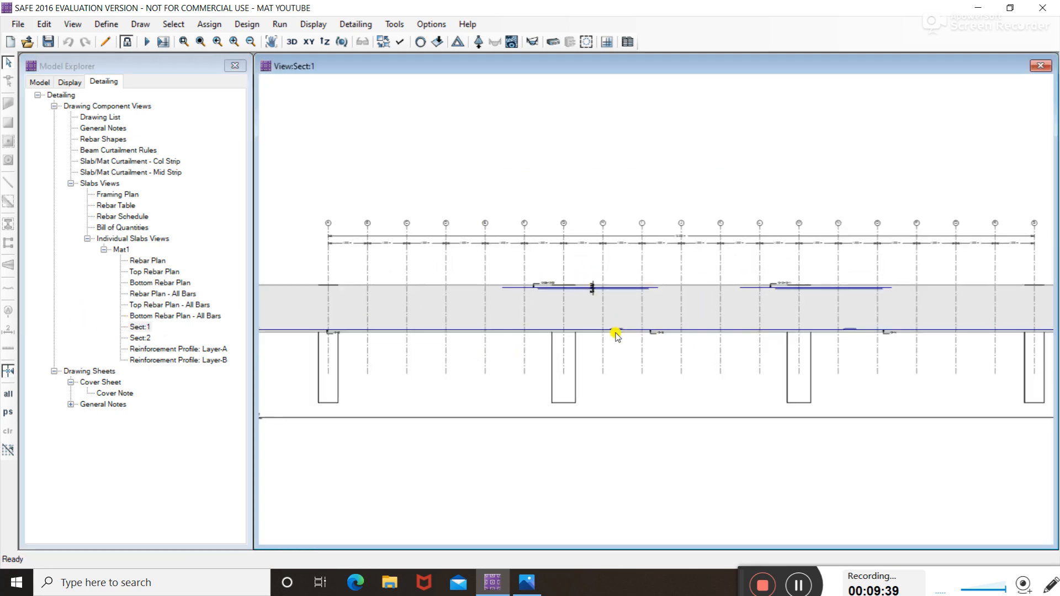
{"action": "scroll", "coordinate": [599, 328], "scroll_direction": "up", "scroll_amount": 3}
{"action": "scroll", "coordinate": [748, 395], "scroll_direction": "down", "scroll_amount": 2}
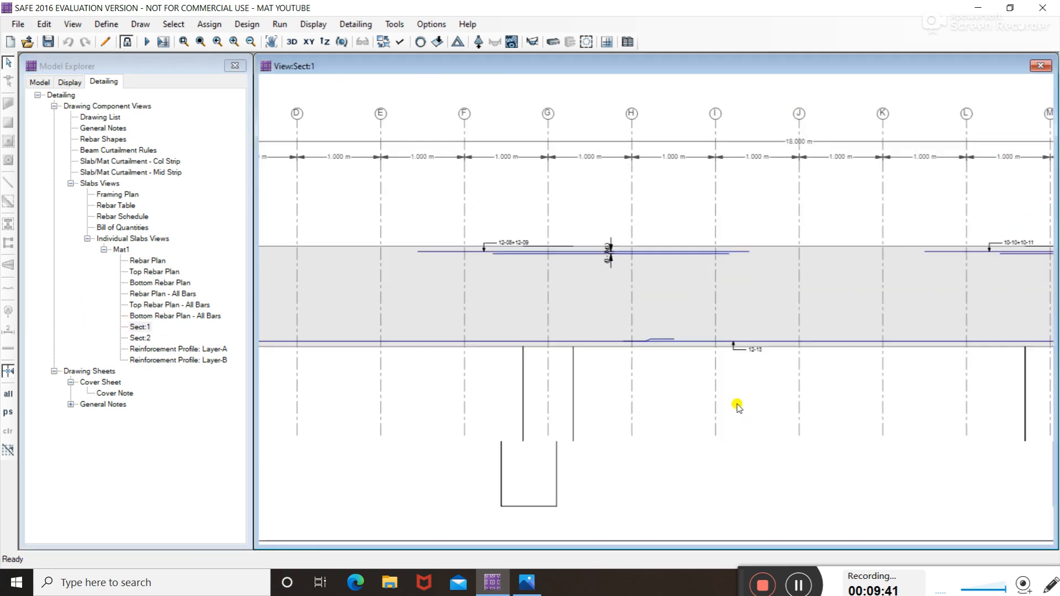
Display the Layer-A reinforcement profile of Mat1 and examine the provided reinforcement along the strips
{"action": "double_click", "coordinate": [146, 349]}
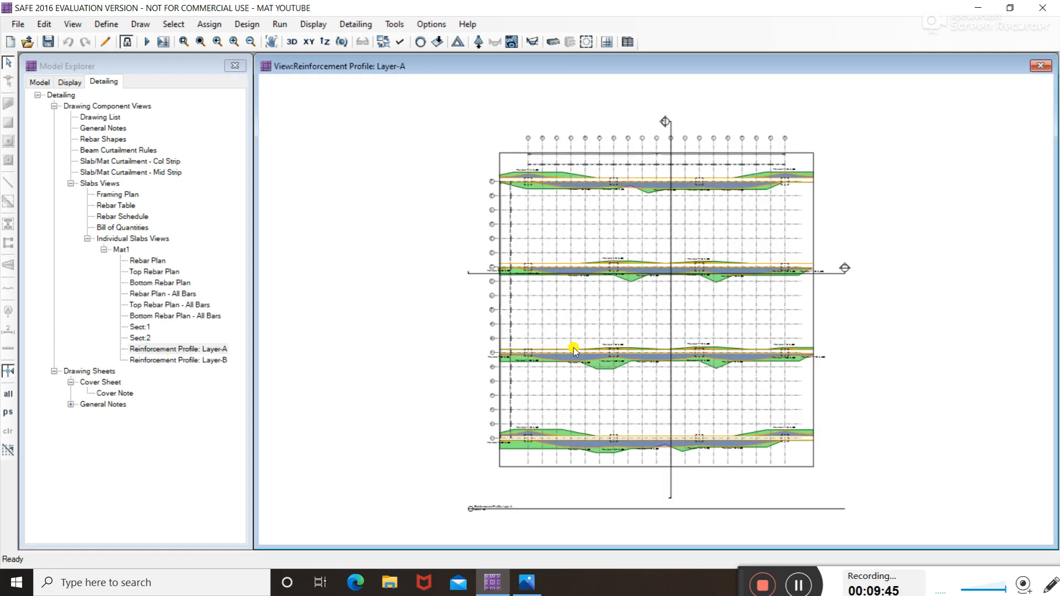
{"action": "scroll", "coordinate": [646, 369], "scroll_direction": "up", "scroll_amount": 4}
{"action": "scroll", "coordinate": [655, 374], "scroll_direction": "up", "scroll_amount": 1}
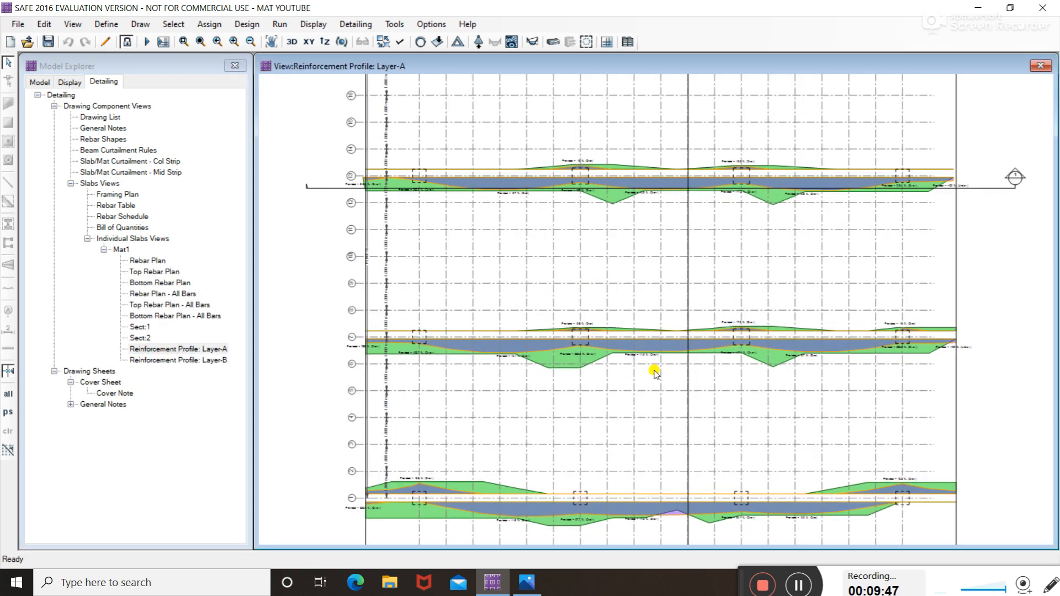
{"action": "scroll", "coordinate": [655, 373], "scroll_direction": "up", "scroll_amount": 2}
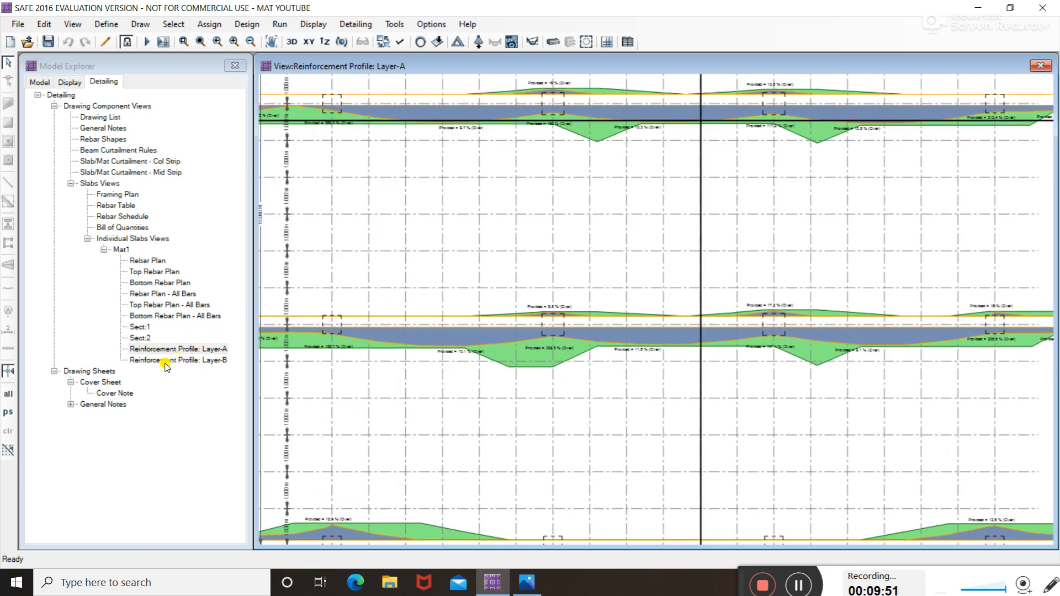
Display section Sect:2 of Mat1 and examine its reinforcement layout
{"action": "left_click", "coordinate": [140, 338]}
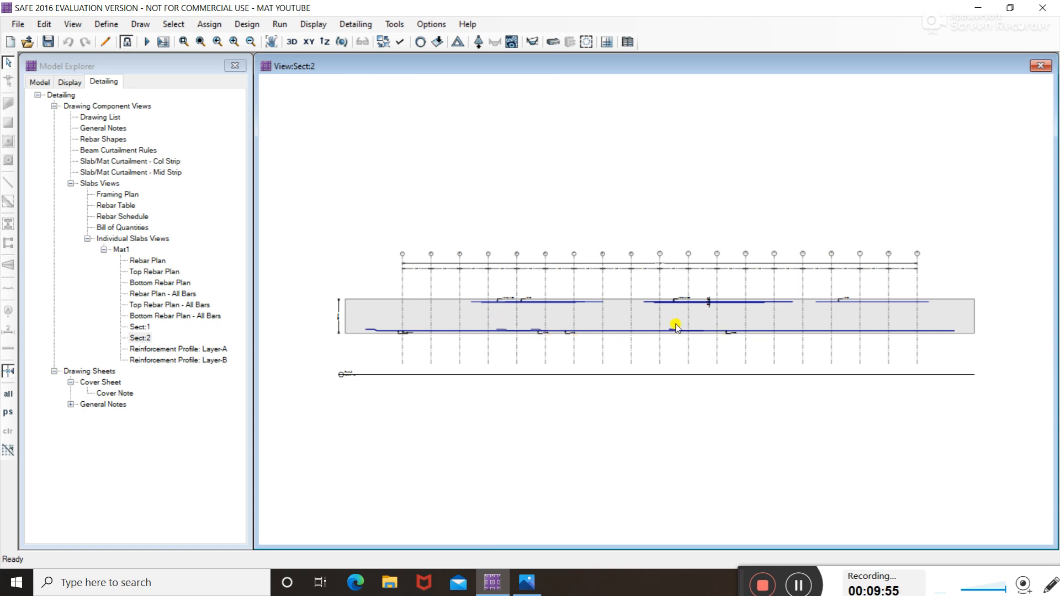
{"action": "scroll", "coordinate": [676, 327], "scroll_direction": "up", "scroll_amount": 1}
{"action": "scroll", "coordinate": [693, 348], "scroll_direction": "up", "scroll_amount": 1}
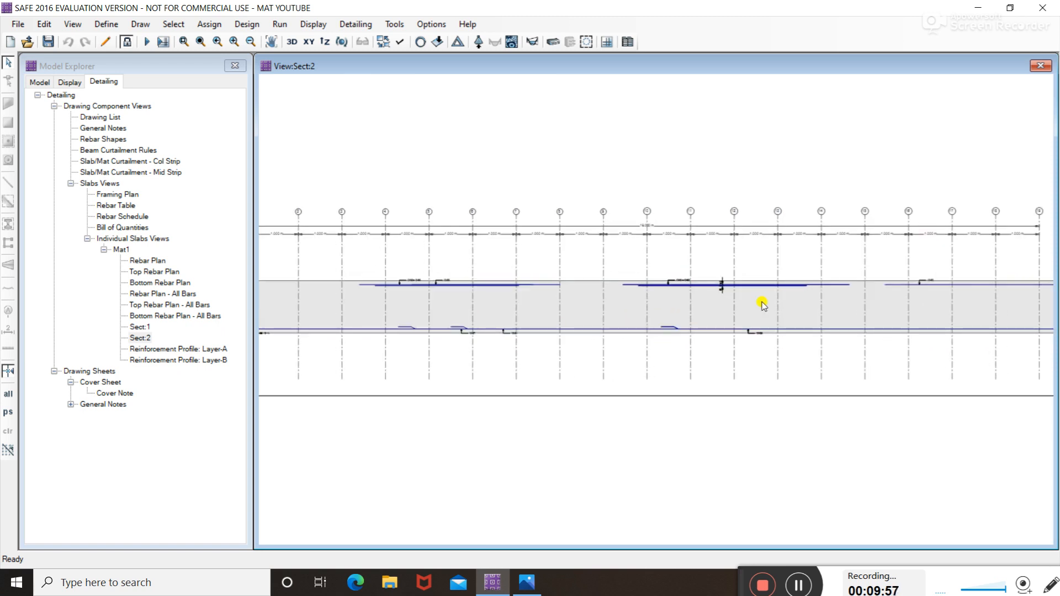
{"action": "scroll", "coordinate": [441, 331], "scroll_direction": "down", "scroll_amount": 1}
{"action": "scroll", "coordinate": [425, 332], "scroll_direction": "down", "scroll_amount": 1}
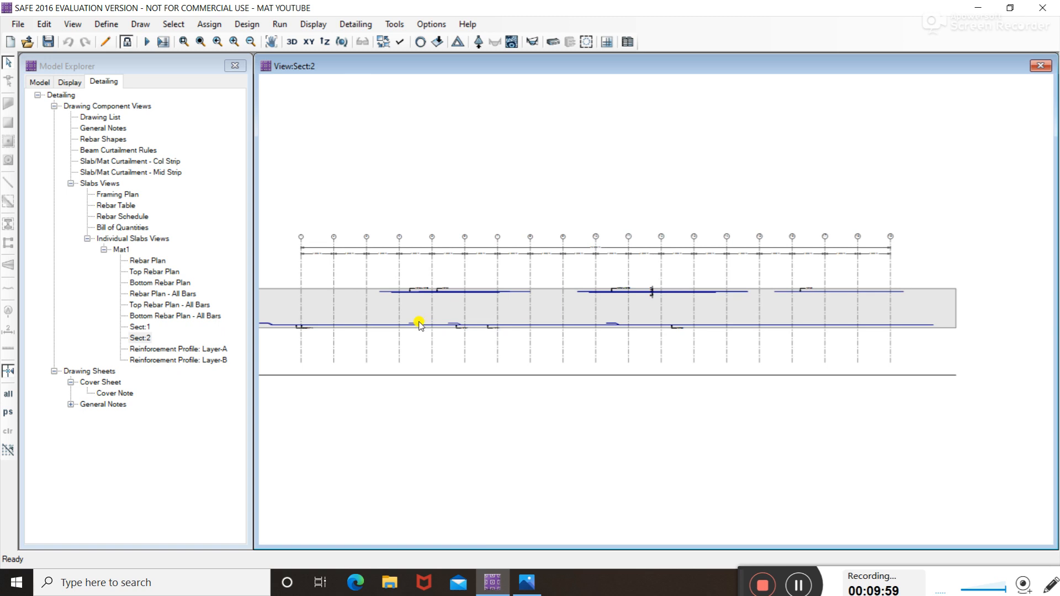
{"action": "scroll", "coordinate": [331, 316], "scroll_direction": "down", "scroll_amount": 1}
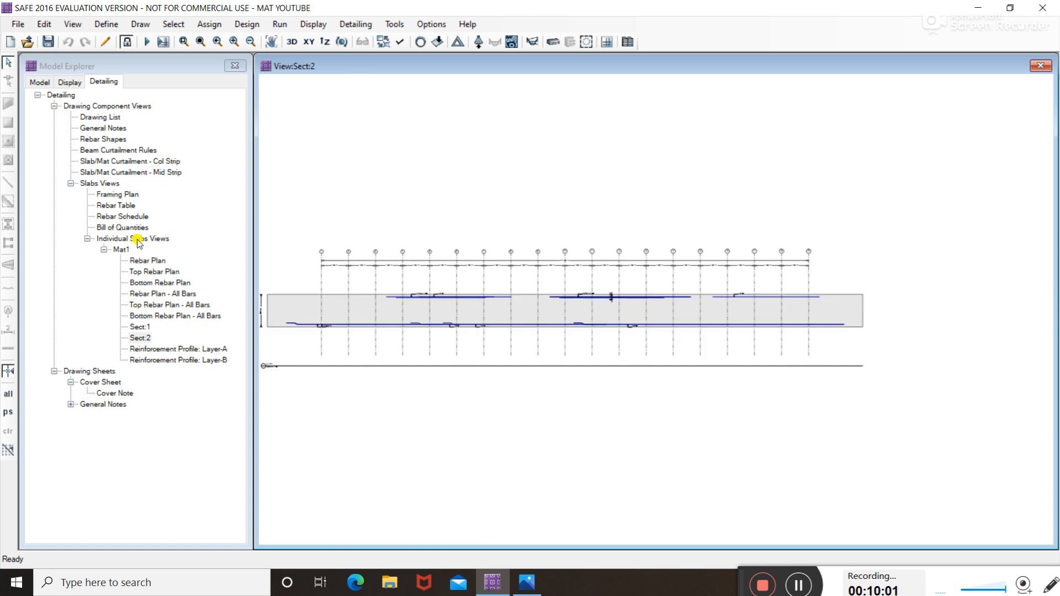
Display the Top Rebar Plan of Mat1 and examine the top bars over the columns
{"action": "double_click", "coordinate": [139, 271]}
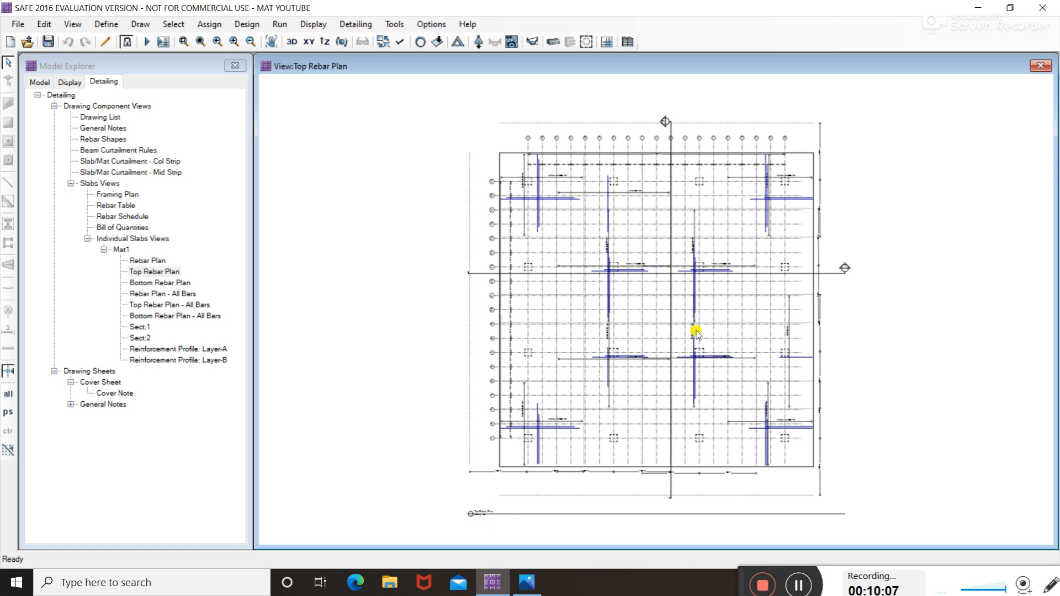
{"action": "scroll", "coordinate": [666, 300], "scroll_direction": "up", "scroll_amount": 3}
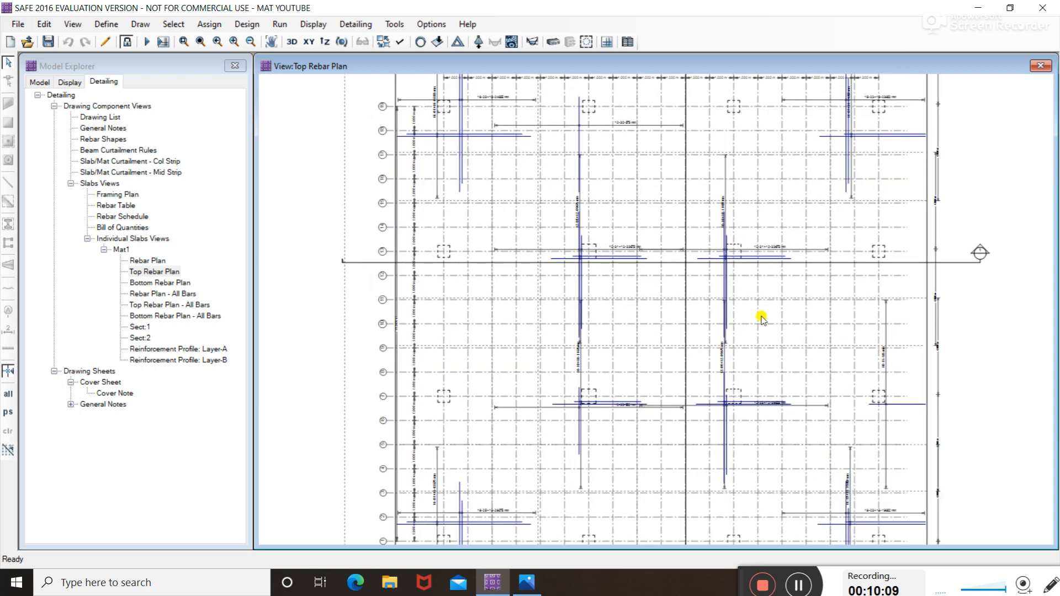
{"action": "scroll", "coordinate": [718, 354], "scroll_direction": "down", "scroll_amount": 4}
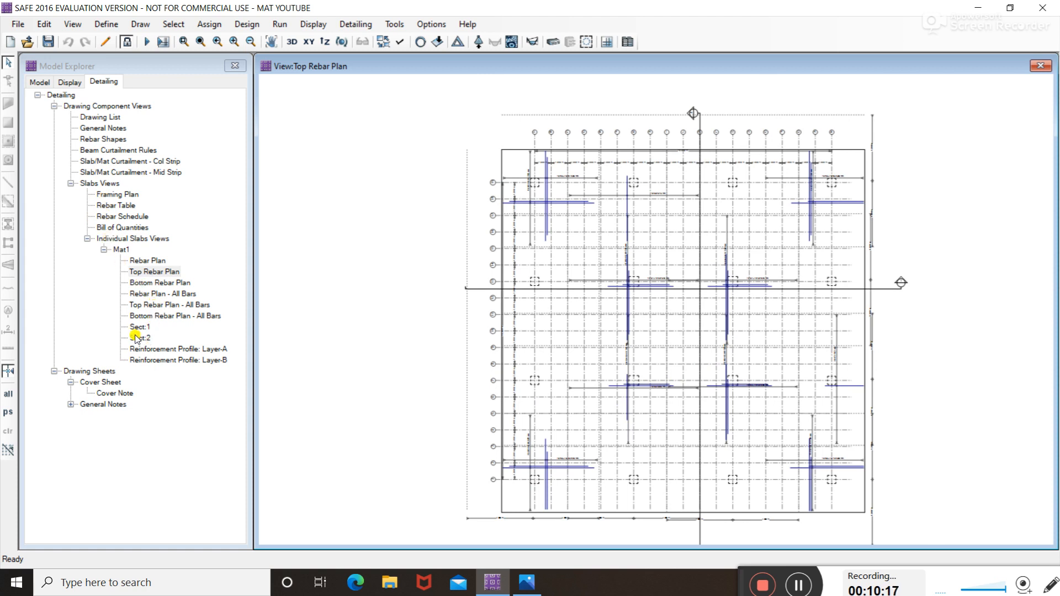
Open the Bill of Quantities of the slabs
{"action": "left_click", "coordinate": [109, 228]}
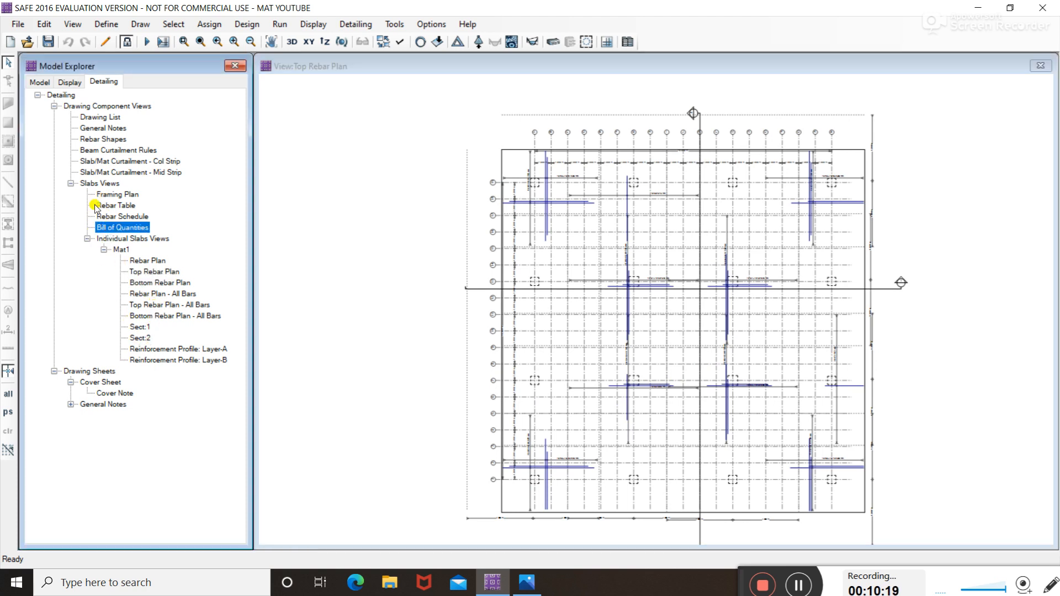